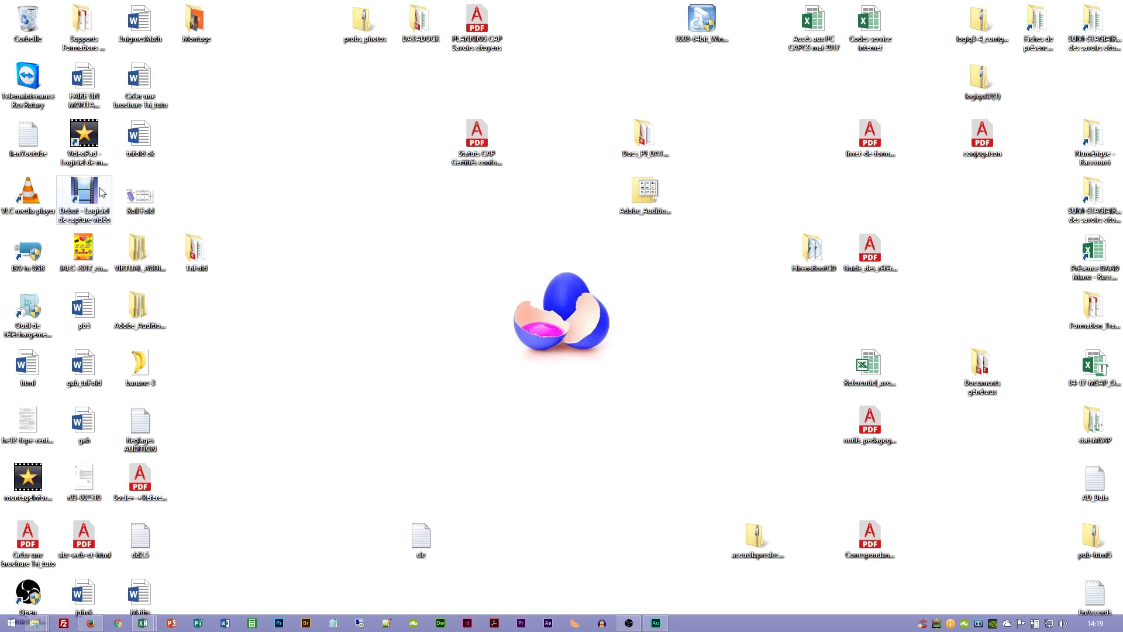
- View the Roll Fold image for the brochure's panel layout and dimensions, and close it
double_click(140, 199)
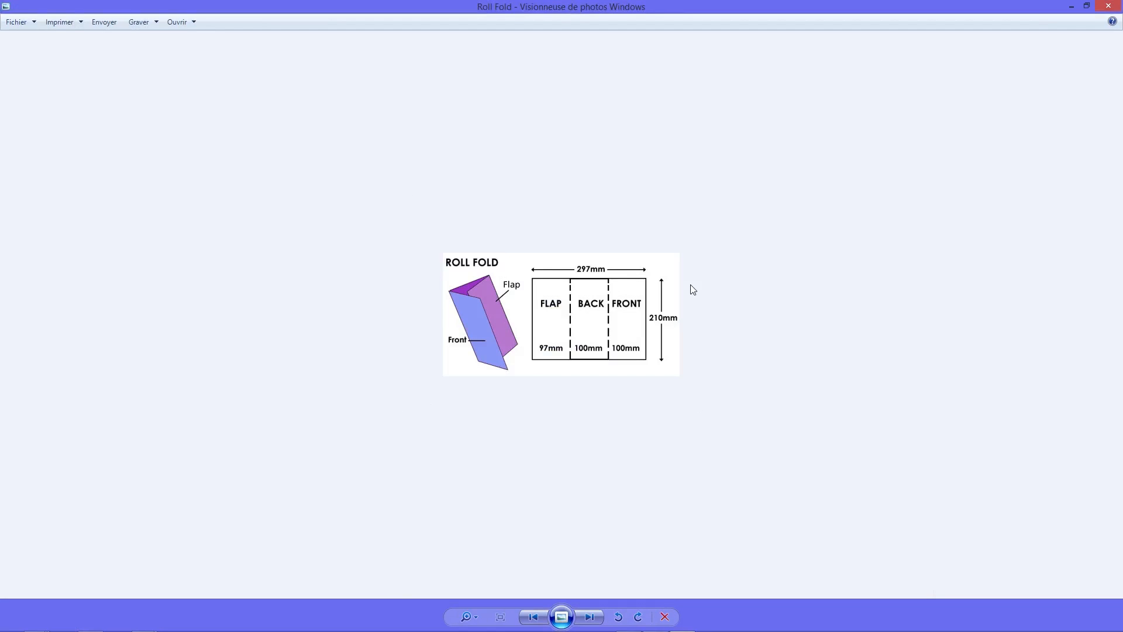
click(1109, 6)
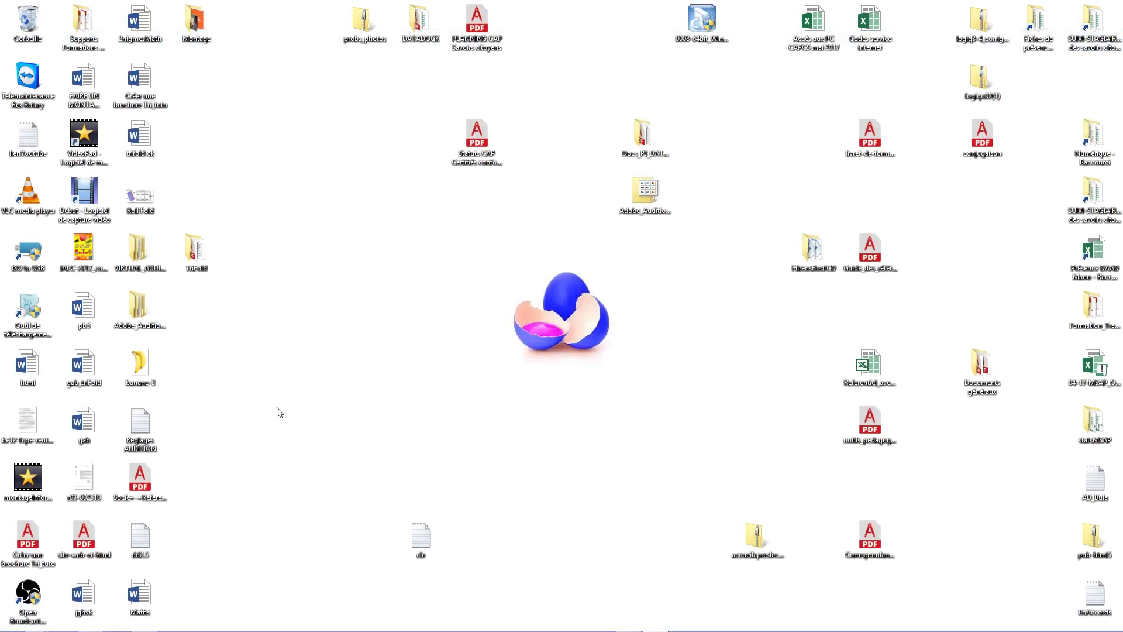
- Duplicate the FlipFlop Word template inside the TriFold folder and open the copy, FlipFlop - Copie (4)
double_click(194, 257)
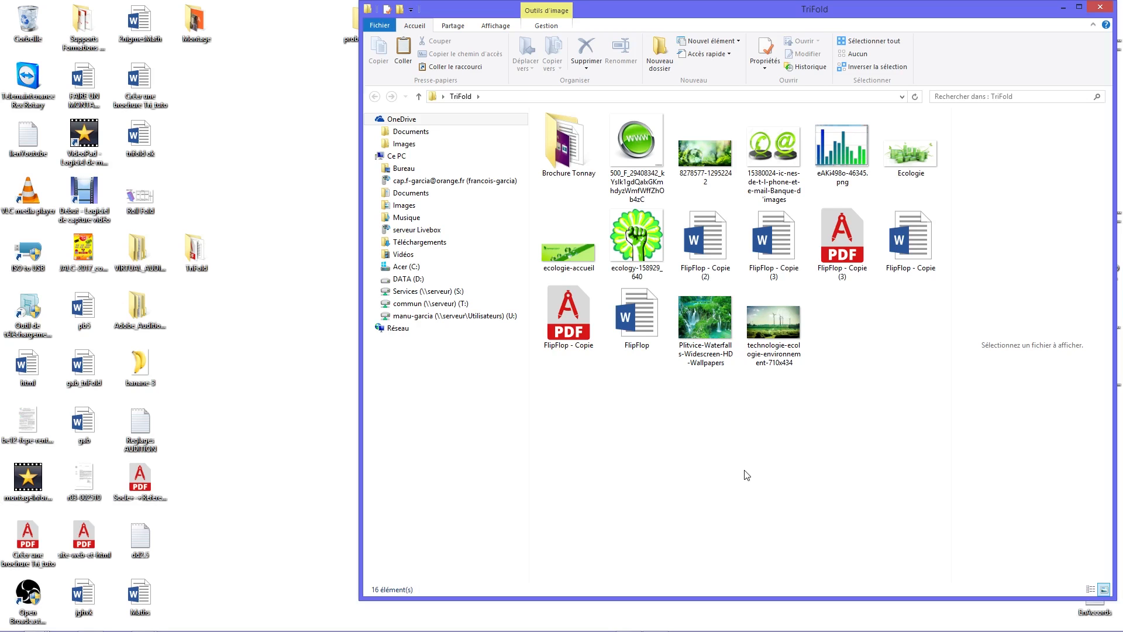
click(923, 256)
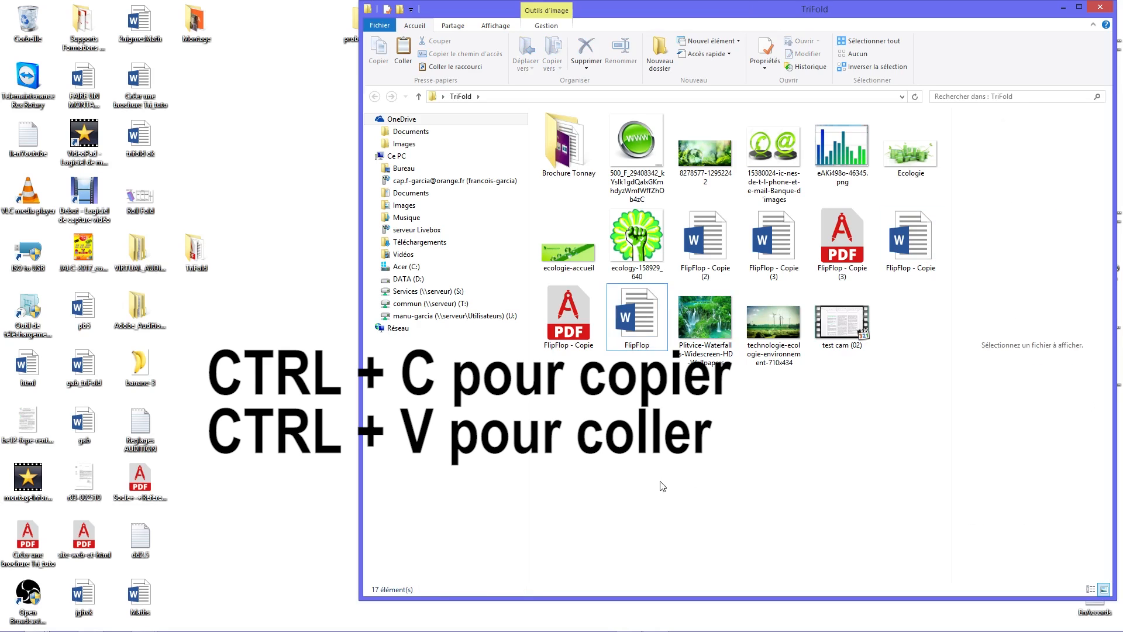
key(ctrl+v)
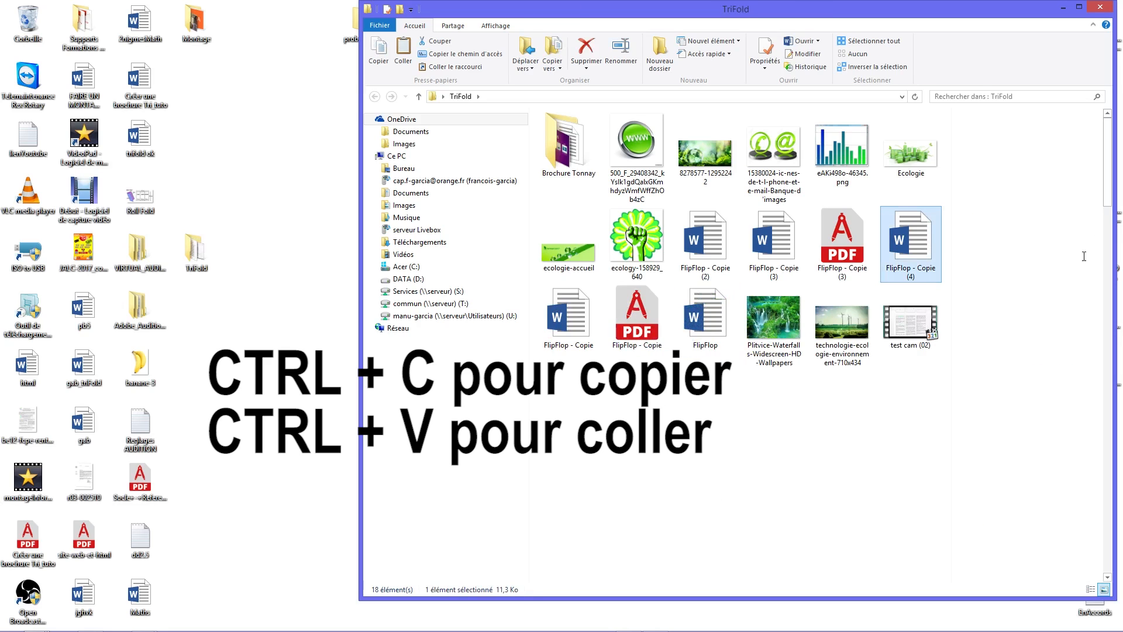
double_click(914, 251)
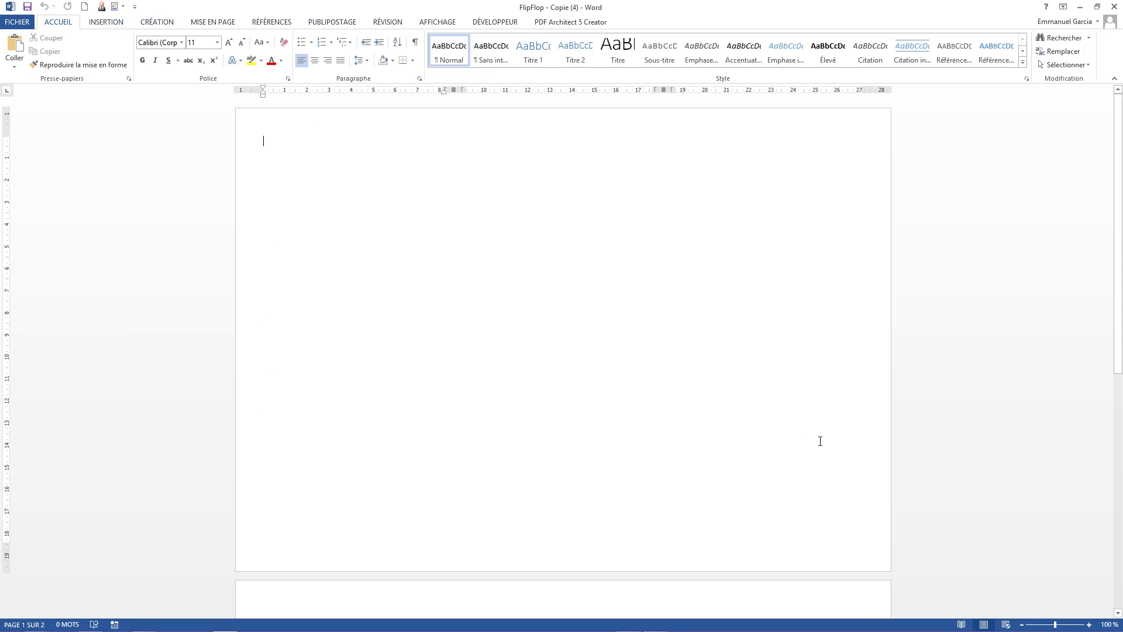
scroll(820, 441, down, 10)
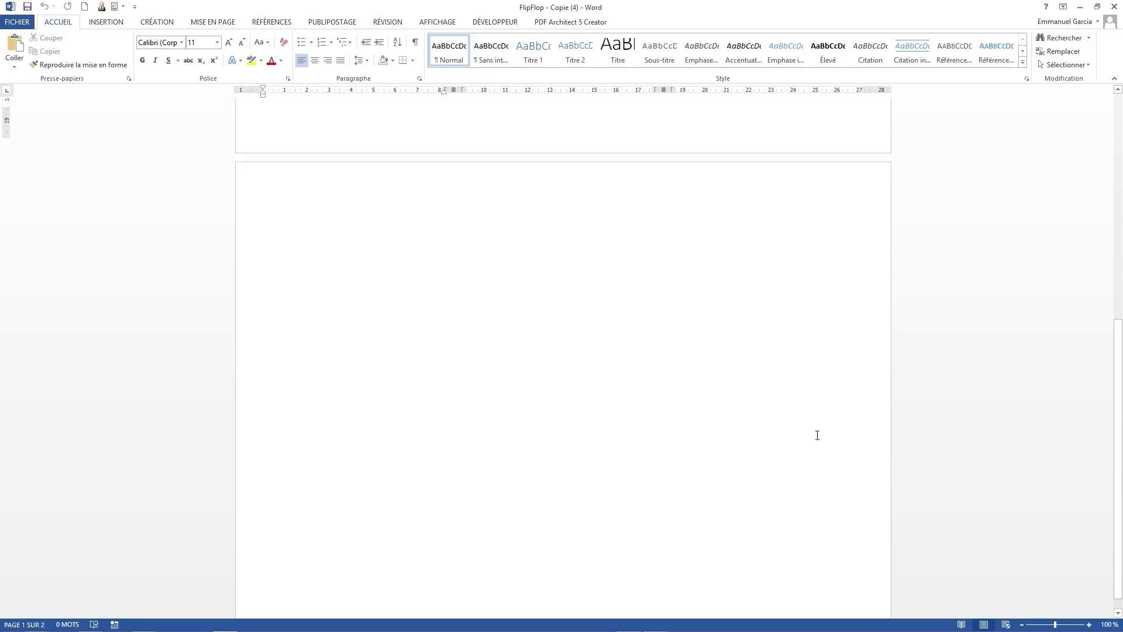
scroll(817, 436, up, 10)
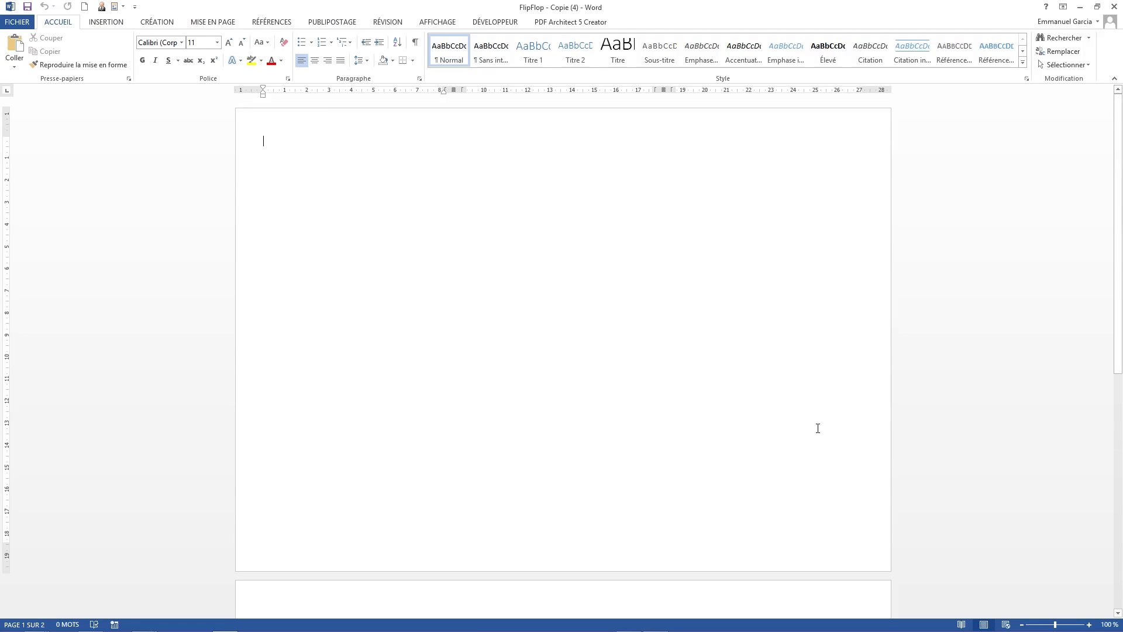
- Enable the advanced display option "Afficher les limites d'un texte" to show the document's text boundaries
click(13, 24)
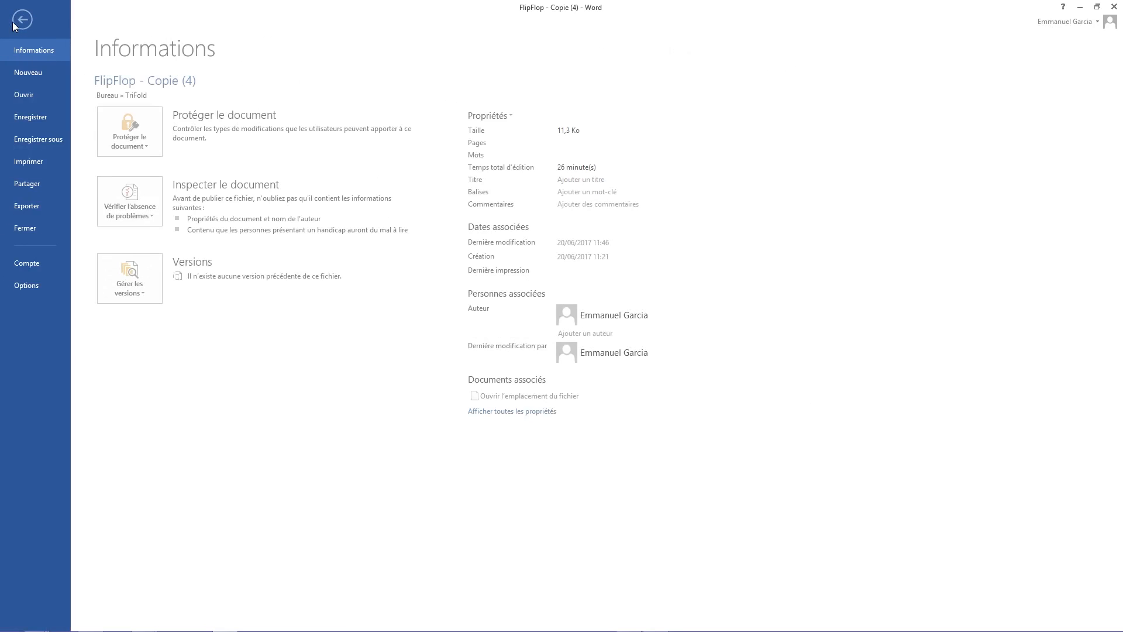
click(29, 286)
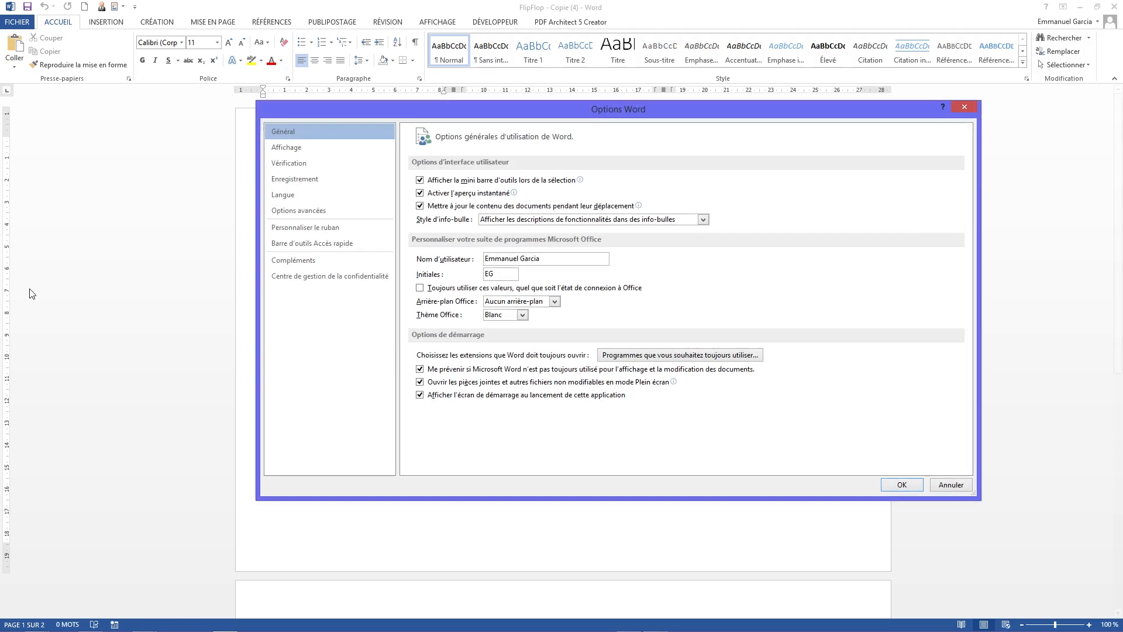
click(283, 209)
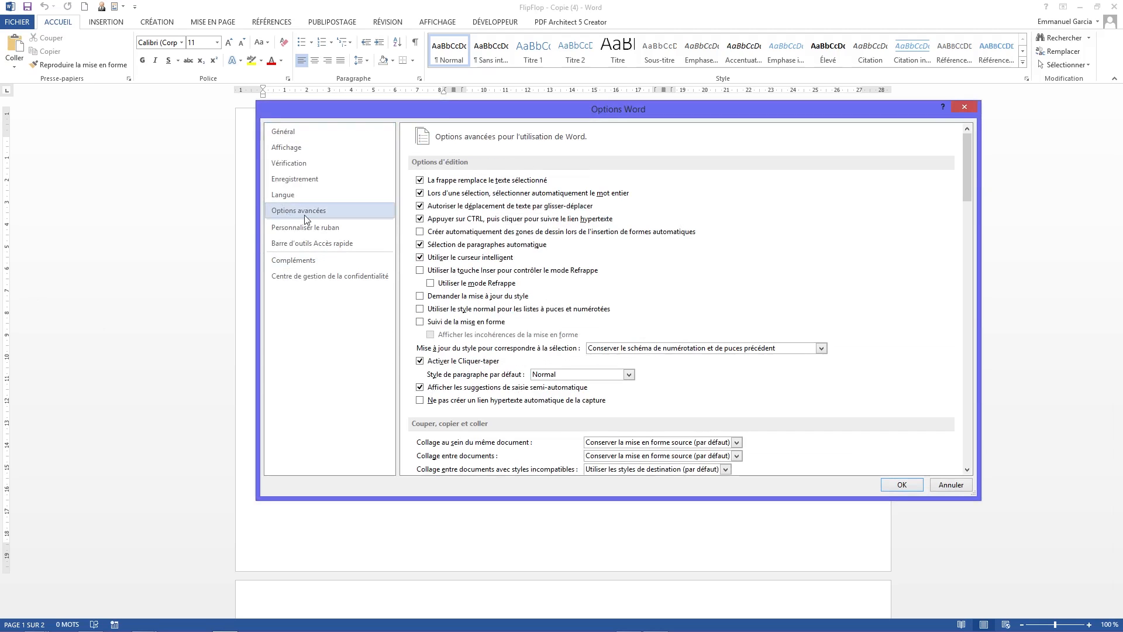
scroll(625, 326, down, 6)
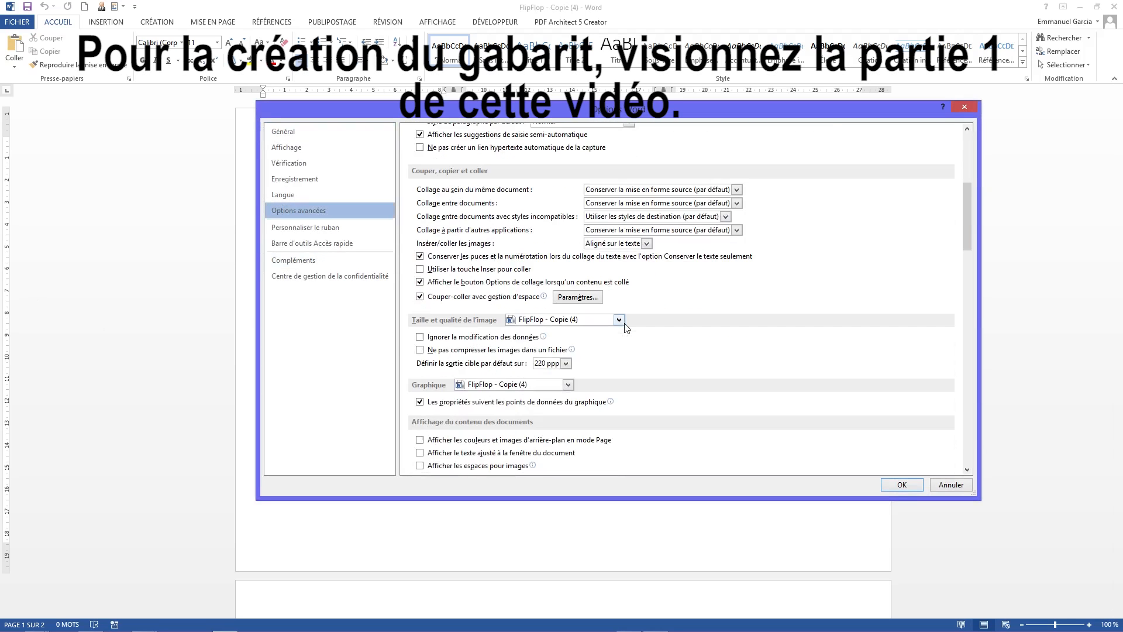
scroll(625, 326, down, 3)
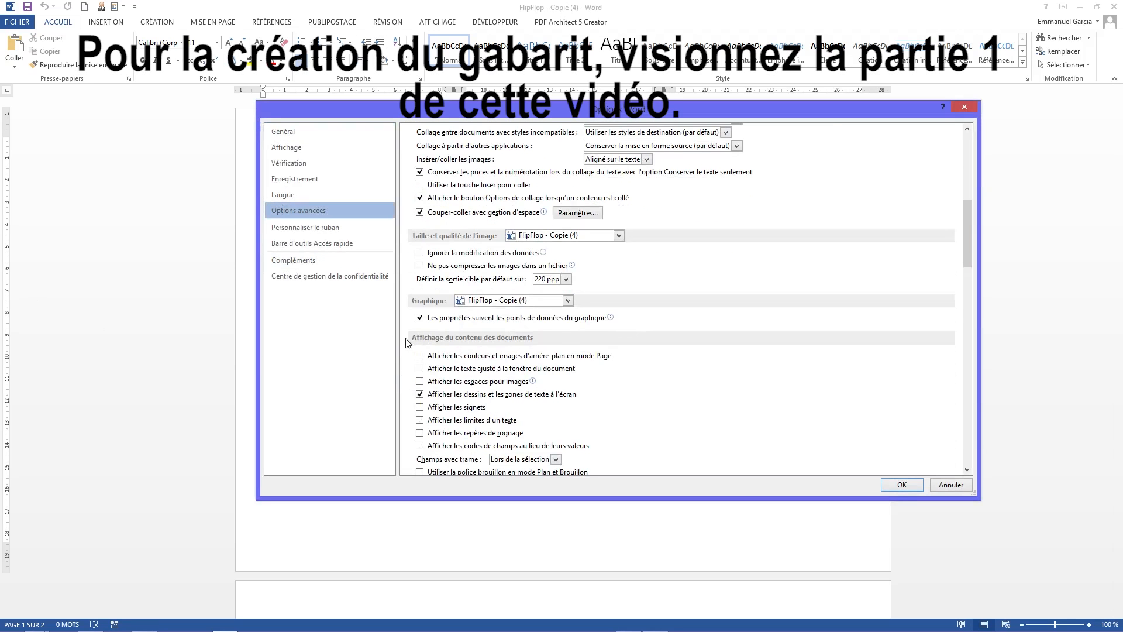
click(423, 421)
click(902, 485)
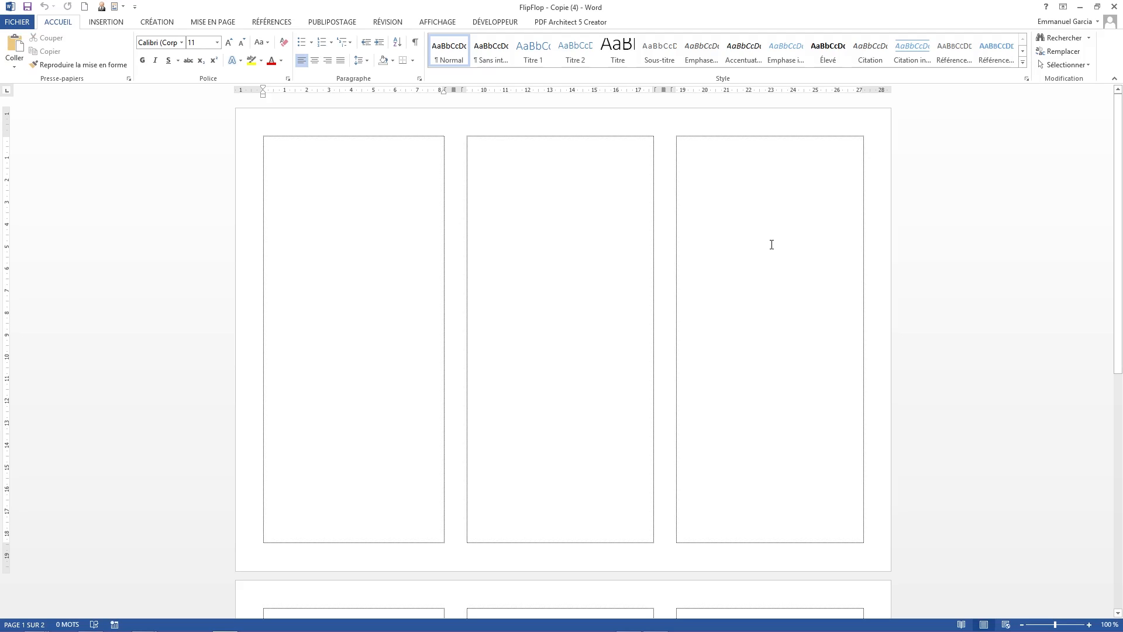
- Draw a text box about 18.4 cm high and 8.2 cm wide over the left column of page 1
click(111, 25)
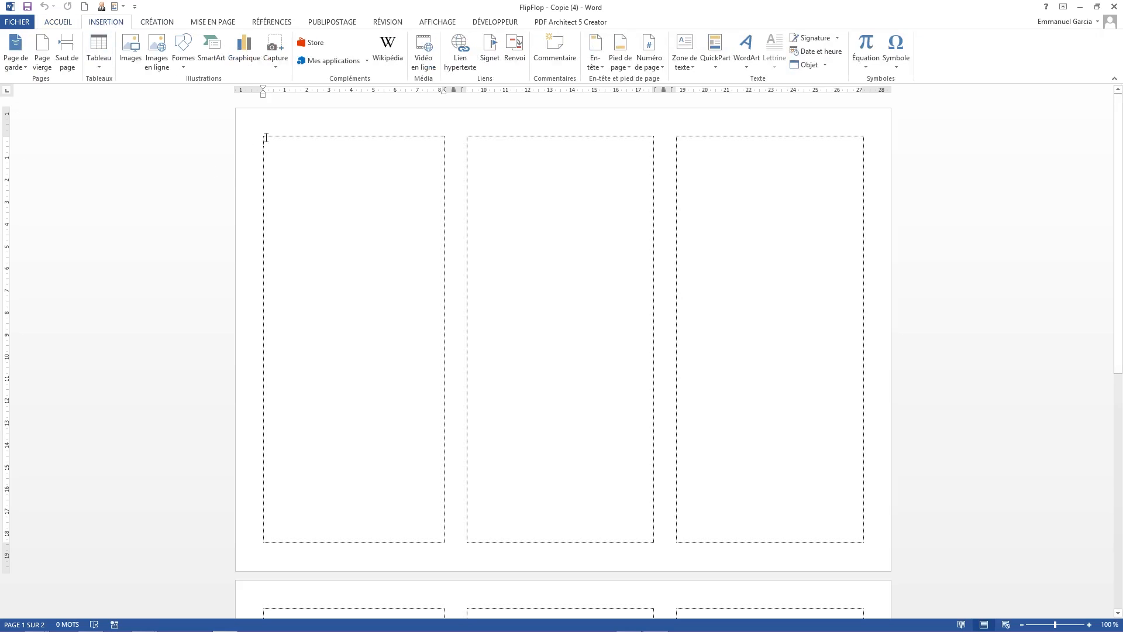
click(693, 69)
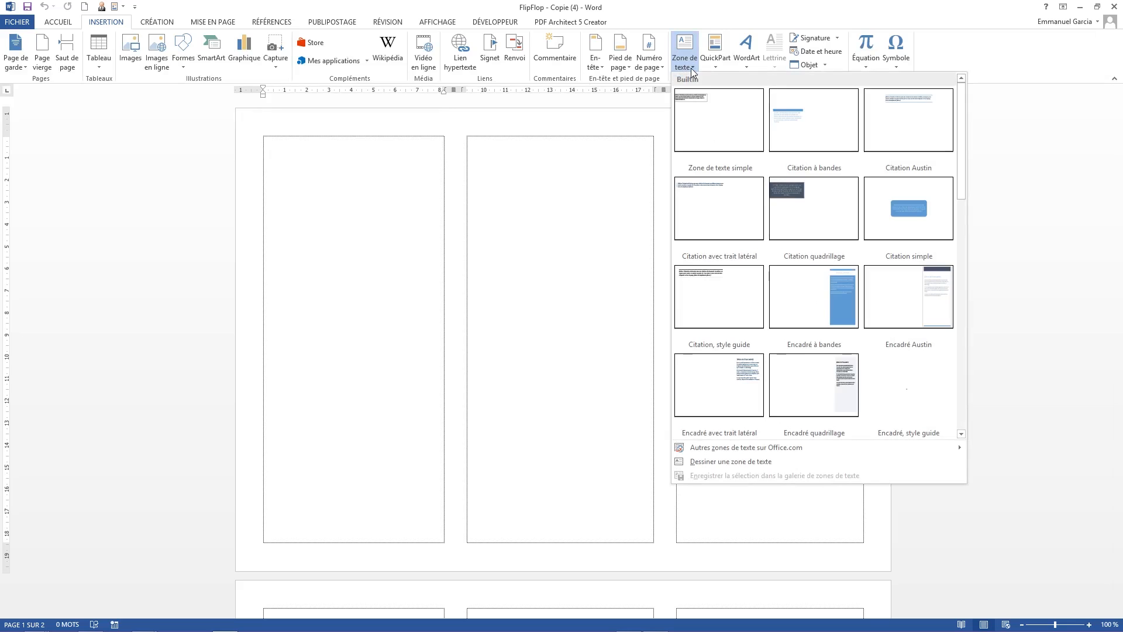
click(759, 462)
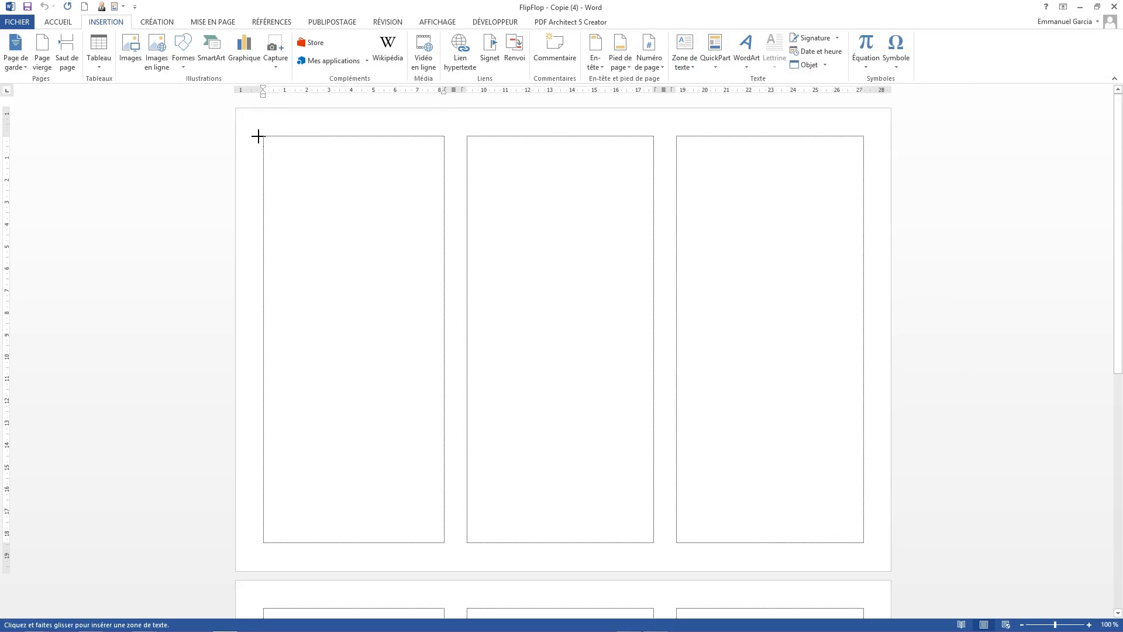
drag(261, 136, 443, 542)
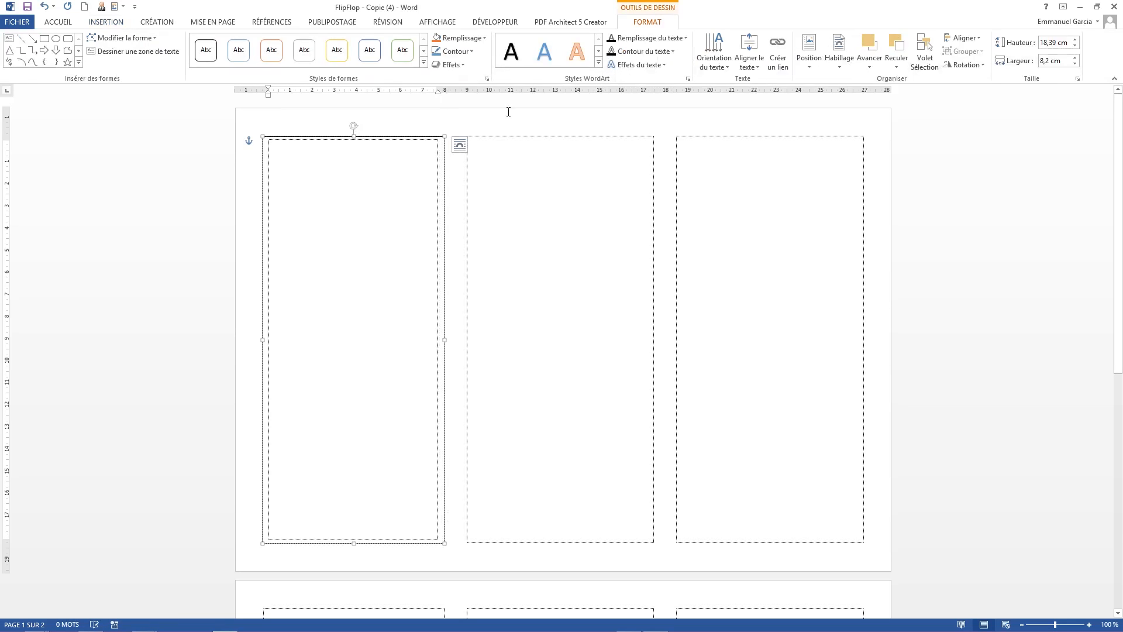
- Draw a text box about 18.4 cm high and 8.5 cm wide over the middle column of page 1
click(106, 23)
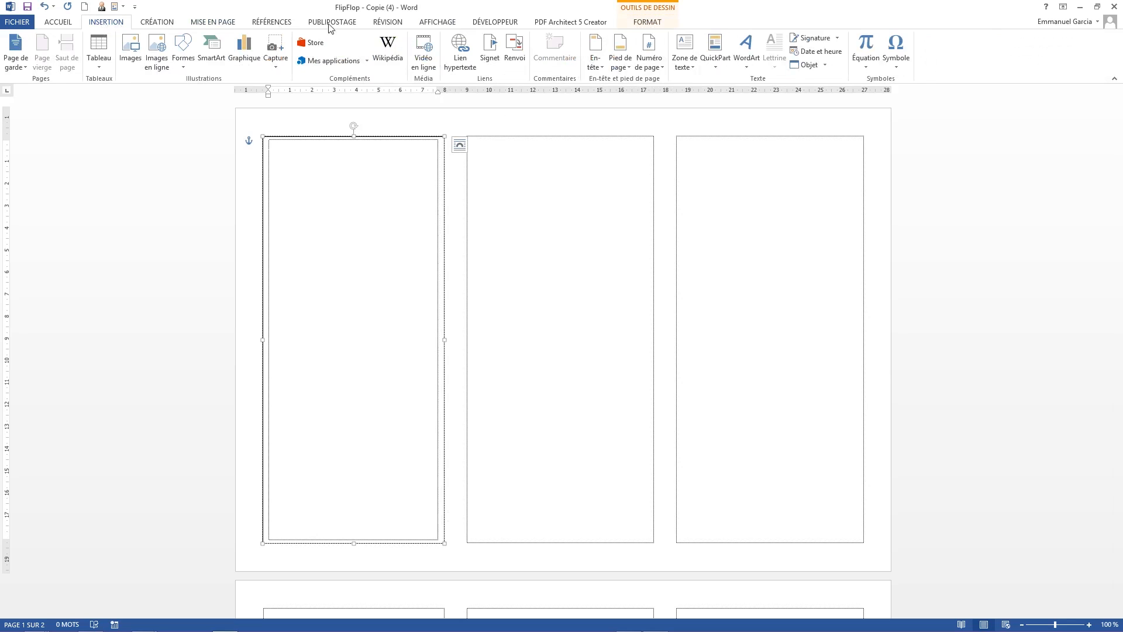
click(693, 69)
click(706, 100)
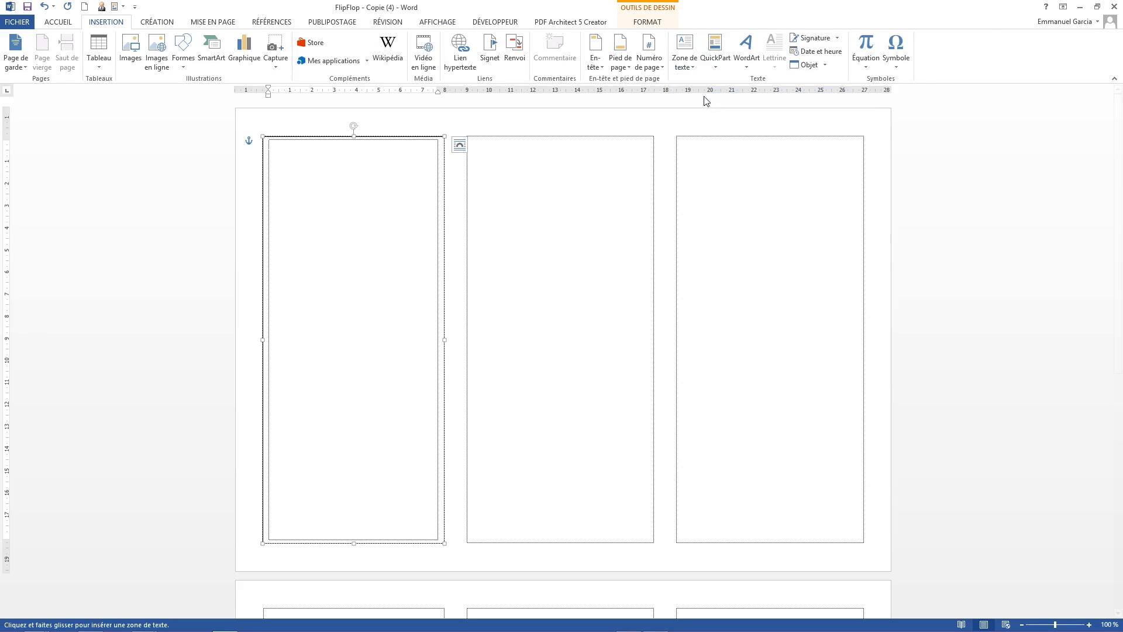
mouse_move(654, 136)
mouse_down()
mouse_move(524, 381)
mouse_move(466, 543)
mouse_up()
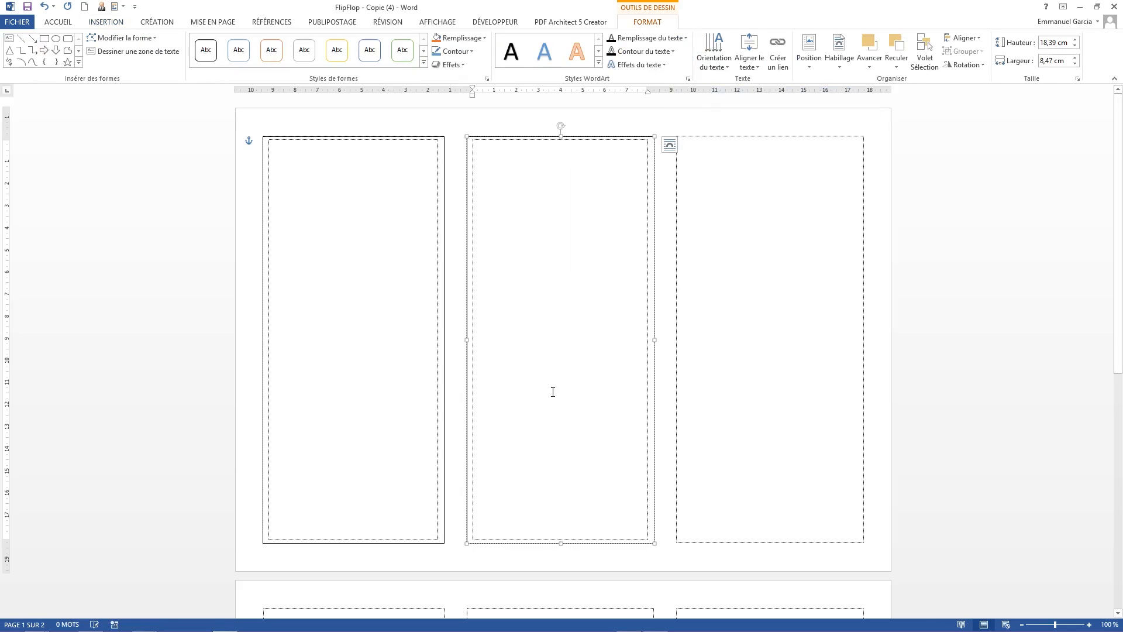
- Draw a text box about 18.4 cm high and 8.5 cm wide over the right column of page 1
click(106, 23)
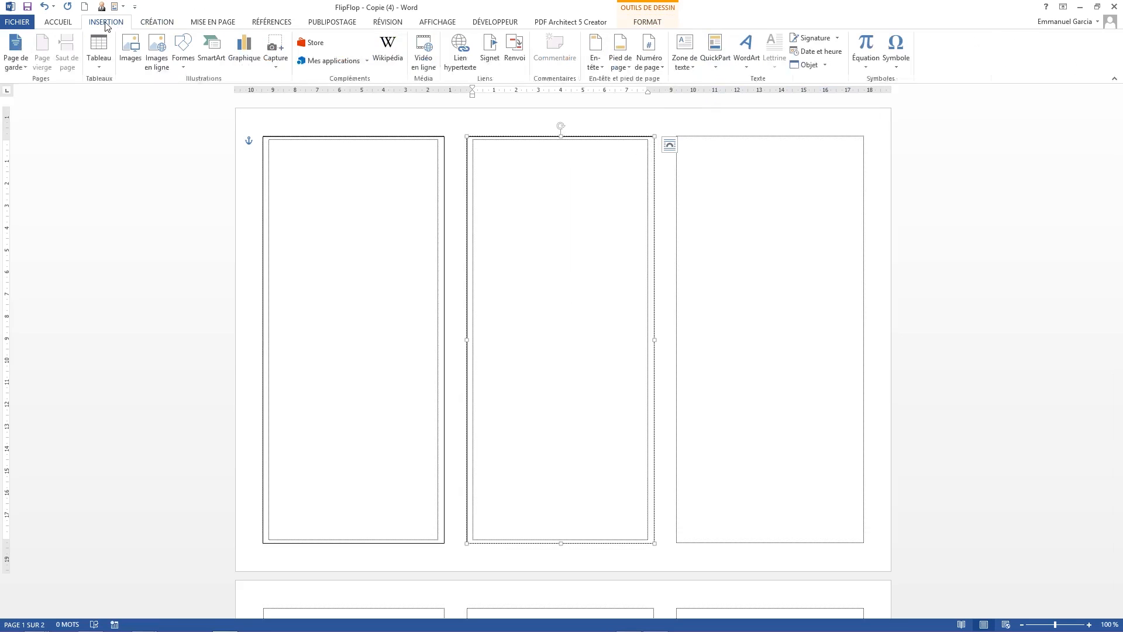
click(684, 64)
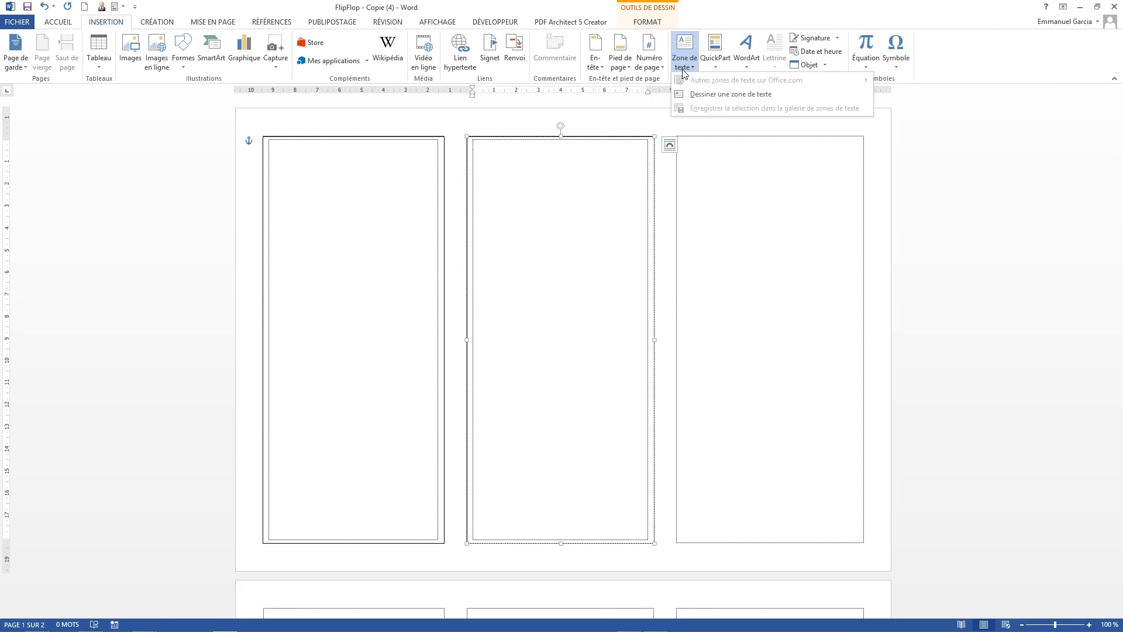
click(703, 95)
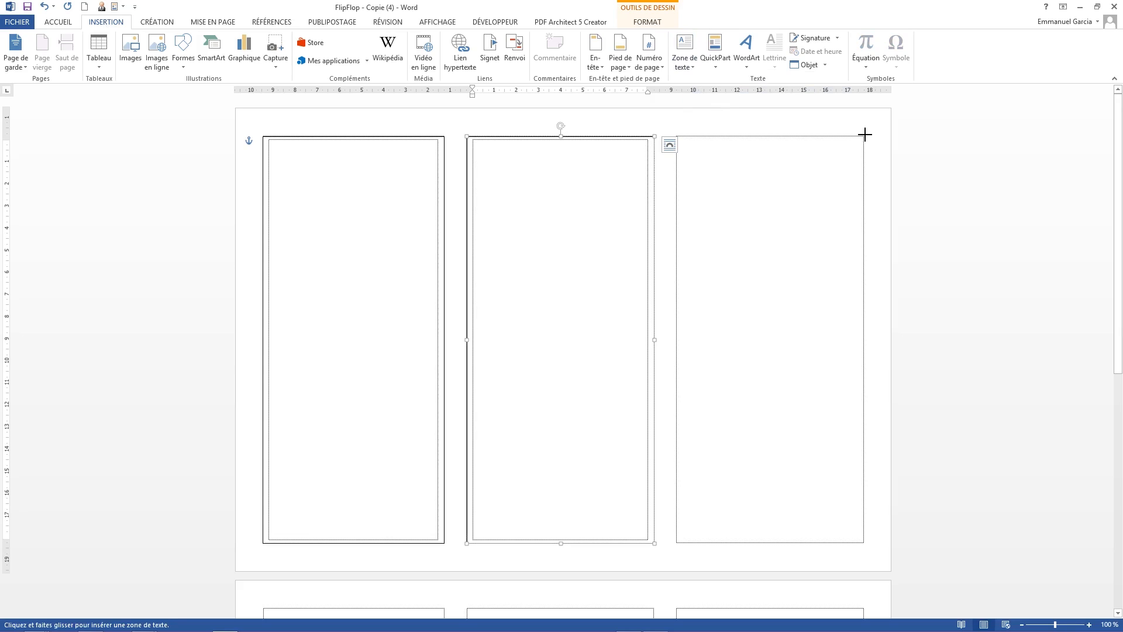
mouse_move(865, 135)
mouse_down()
mouse_move(748, 371)
mouse_move(705, 511)
mouse_move(677, 543)
mouse_up()
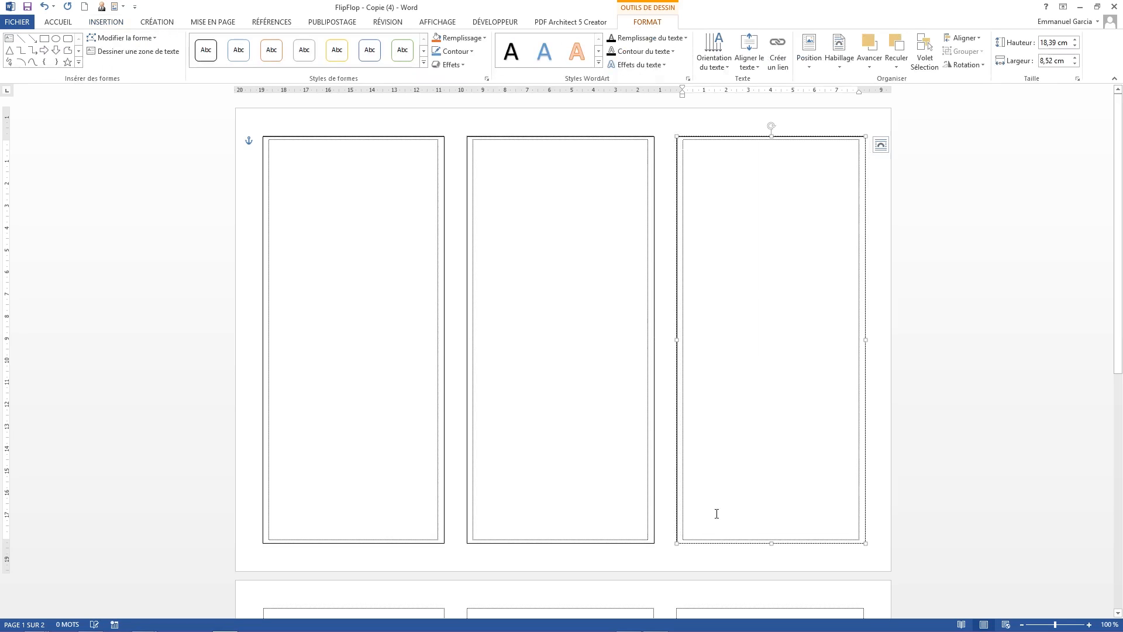
- Draw a text box over page 2's left column and stretch it to about 18.4 cm high and 8.15 cm wide
scroll(782, 378, down, 6)
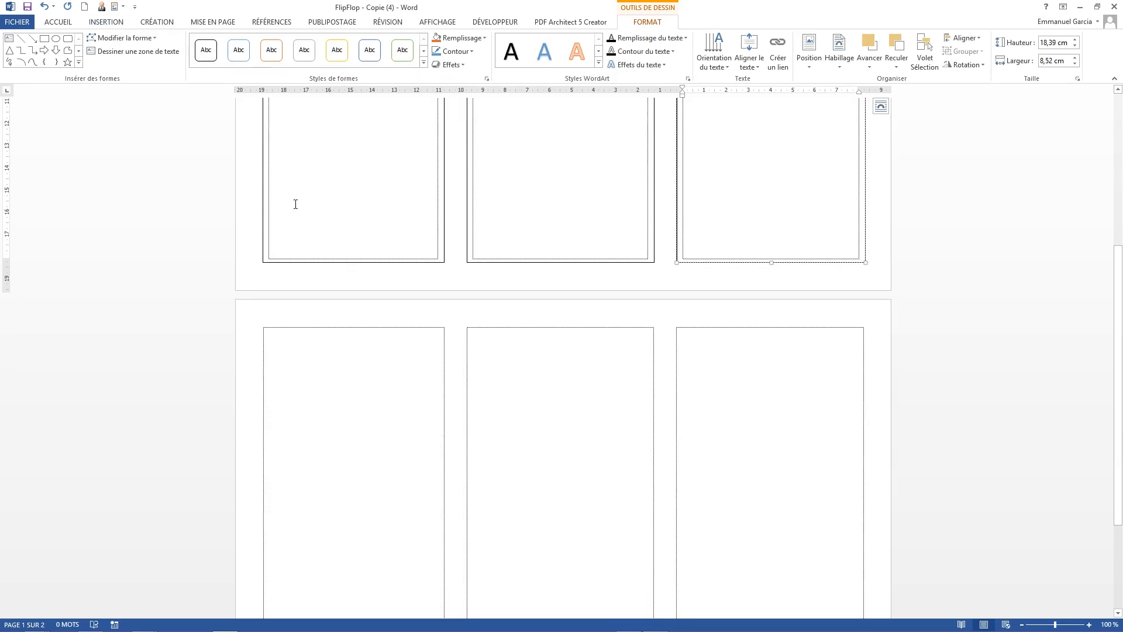
click(108, 23)
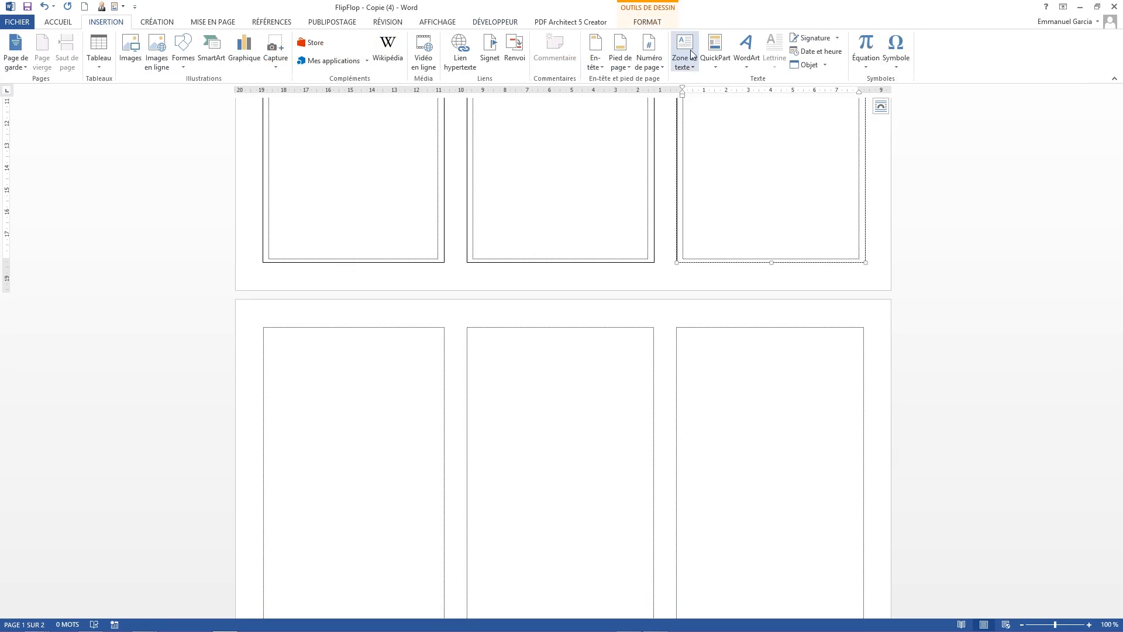
click(693, 64)
click(702, 240)
mouse_move(443, 326)
mouse_down()
mouse_move(363, 625)
mouse_move(221, 625)
mouse_move(262, 624)
mouse_up()
drag(354, 485, 353, 580)
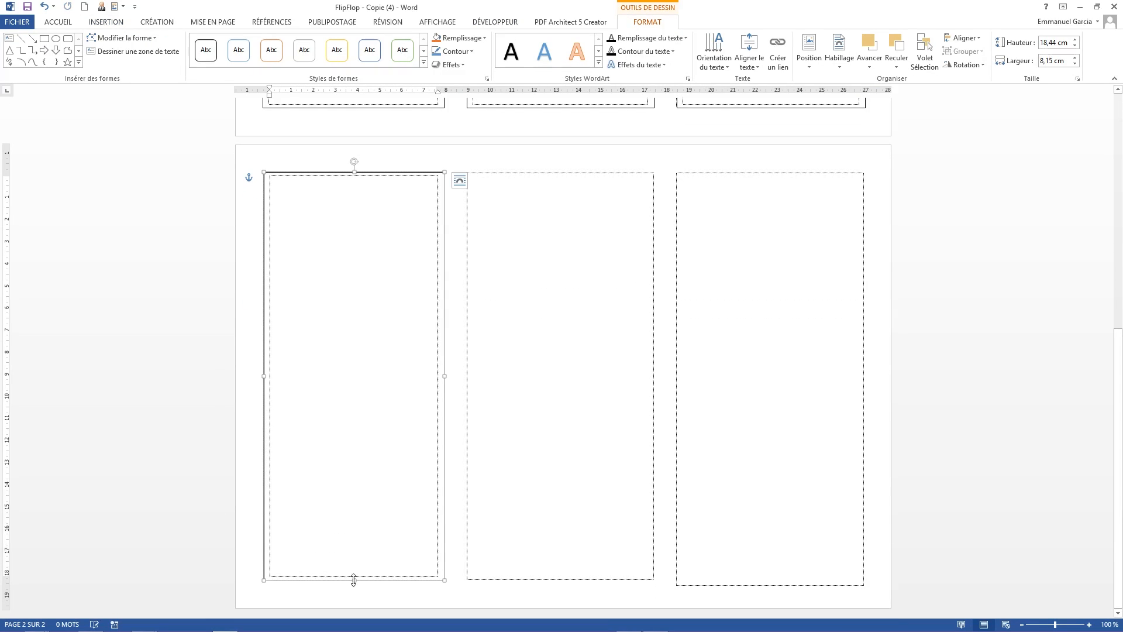
- Draw a text box filling the middle column of page 2
click(103, 22)
click(679, 63)
click(690, 94)
mouse_move(654, 173)
mouse_down()
mouse_move(504, 572)
mouse_move(467, 580)
mouse_up()
- Draw a text box about 18.4 cm high and 8.5 cm wide over the right column of page 2
click(101, 23)
click(683, 58)
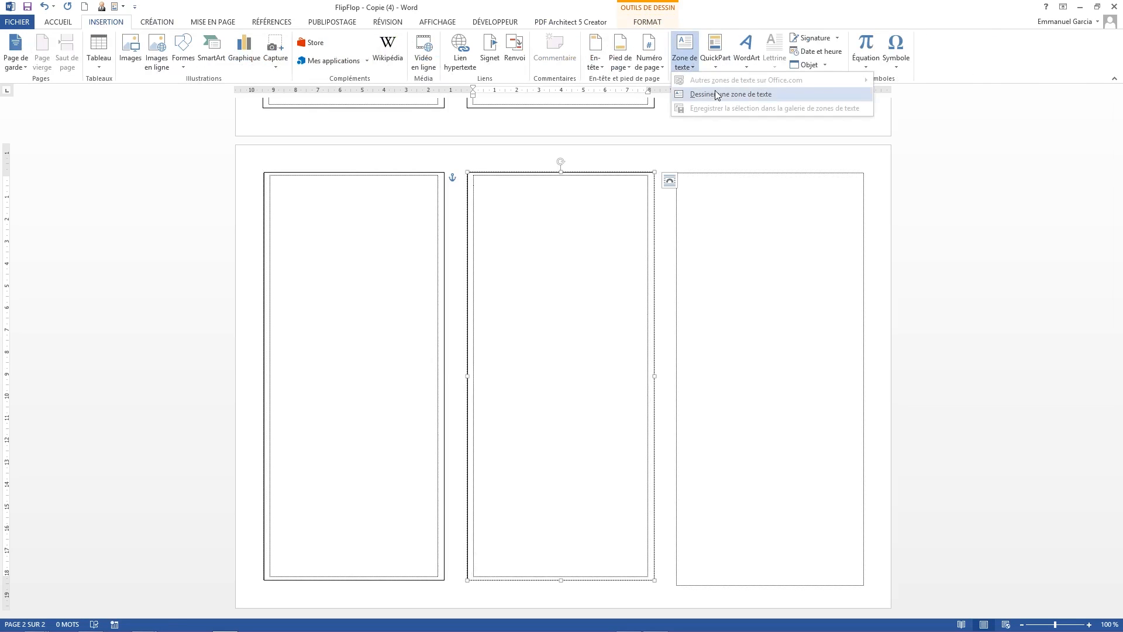
click(702, 94)
mouse_move(864, 173)
mouse_down()
mouse_move(725, 529)
mouse_move(676, 579)
mouse_up()
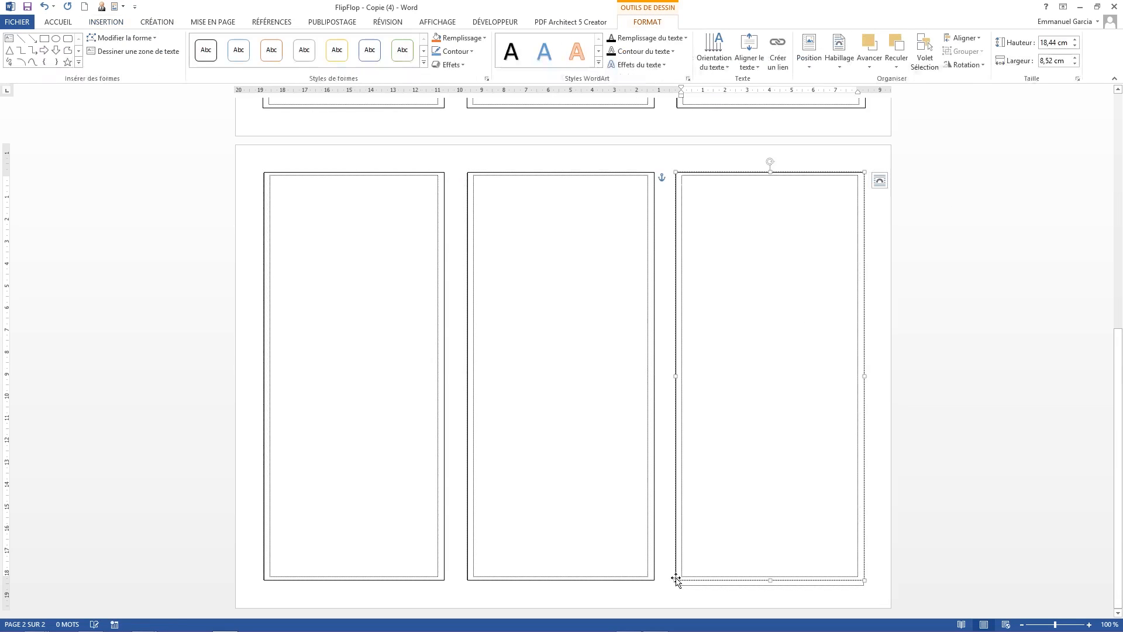
click(998, 354)
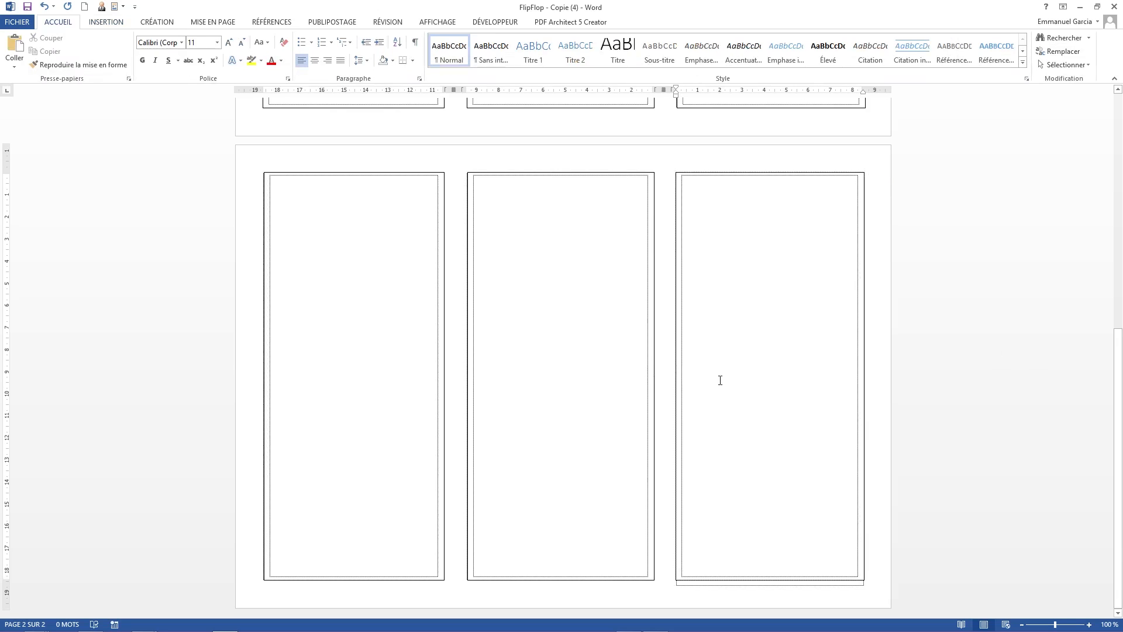
- Review the front, back and flap panels on page 1 and the inner panels on page 2
scroll(630, 361, up, 12)
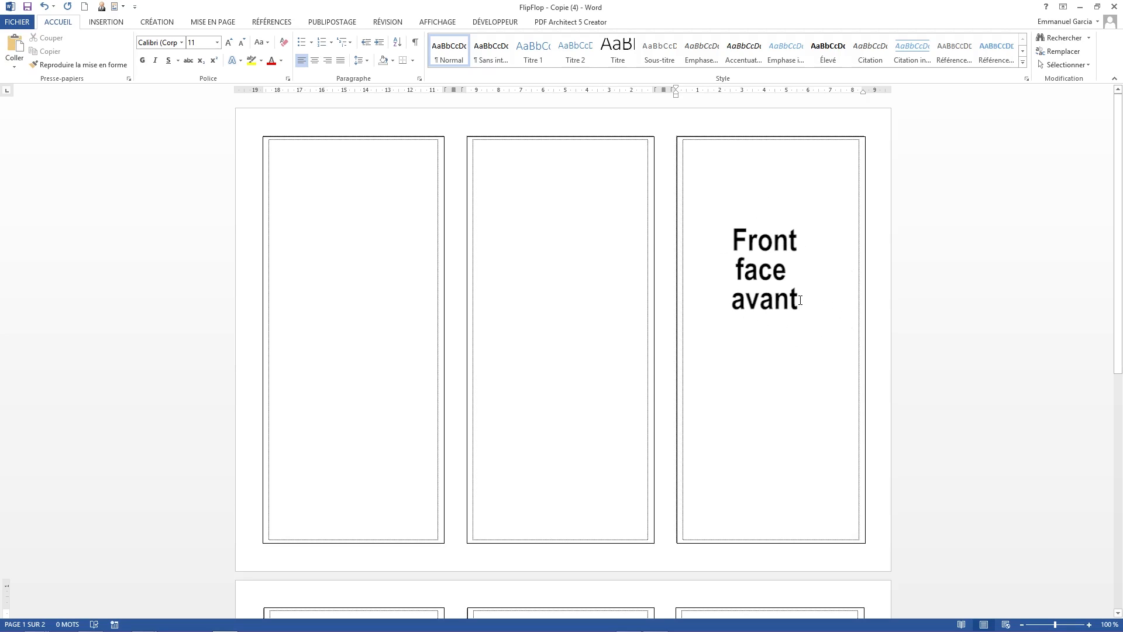
click(772, 299)
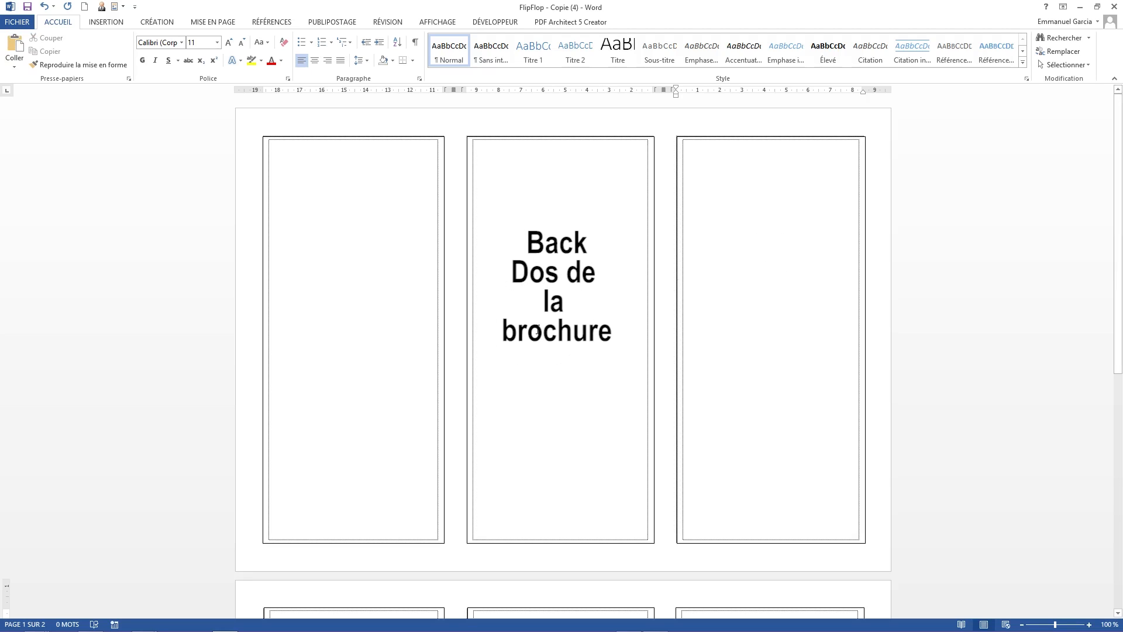
click(557, 328)
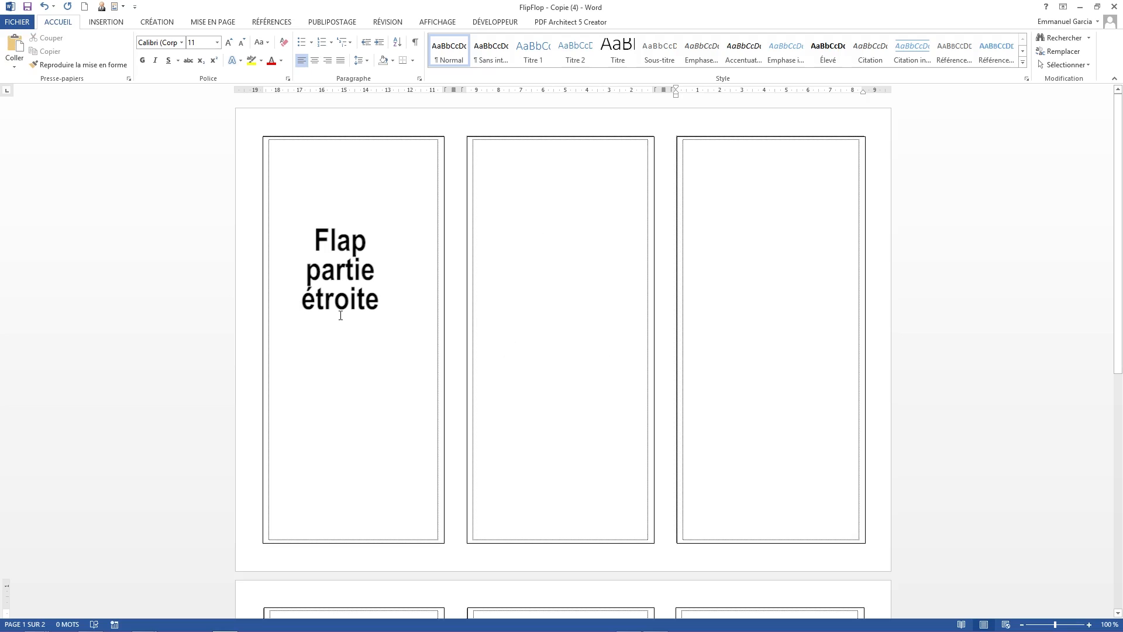
click(340, 315)
click(340, 316)
scroll(404, 365, down, 6)
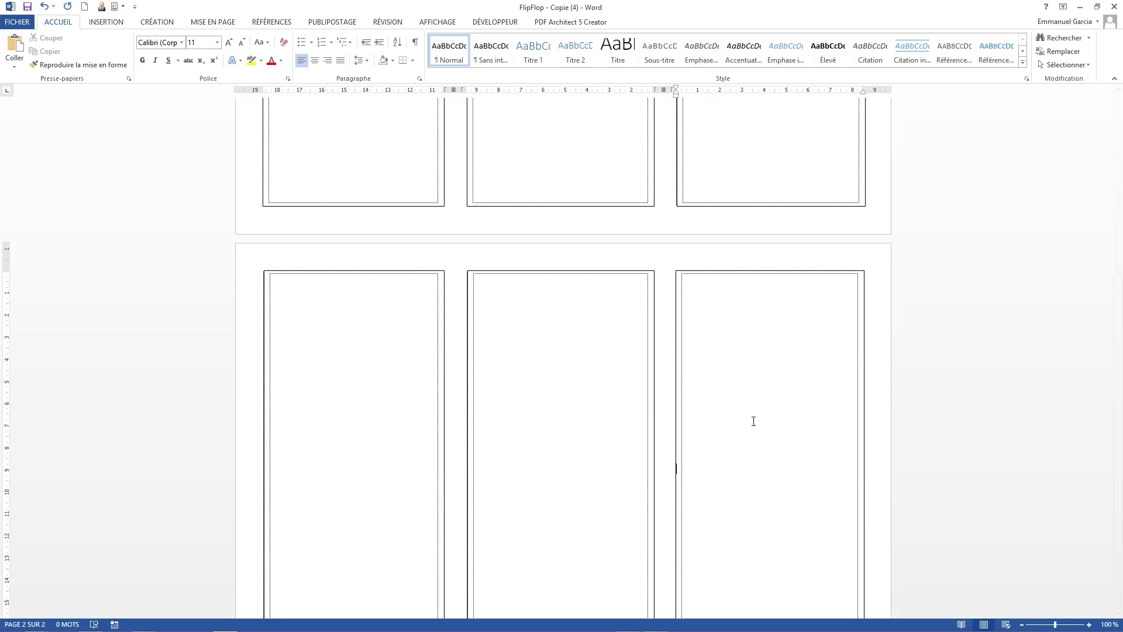
- Open the finished FlipFlop - Copie PDF from the TriFold folder in PDF Architect, dismissing the update offer, and examine its first page
scroll(753, 421, down, 3)
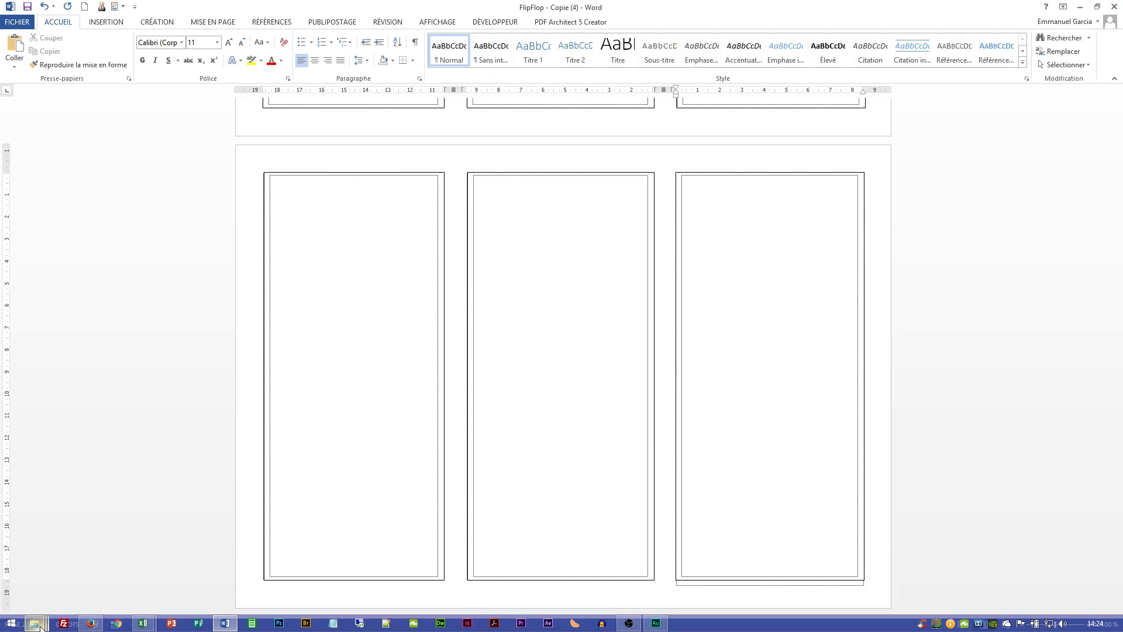
mouse_move(35, 624)
click(426, 584)
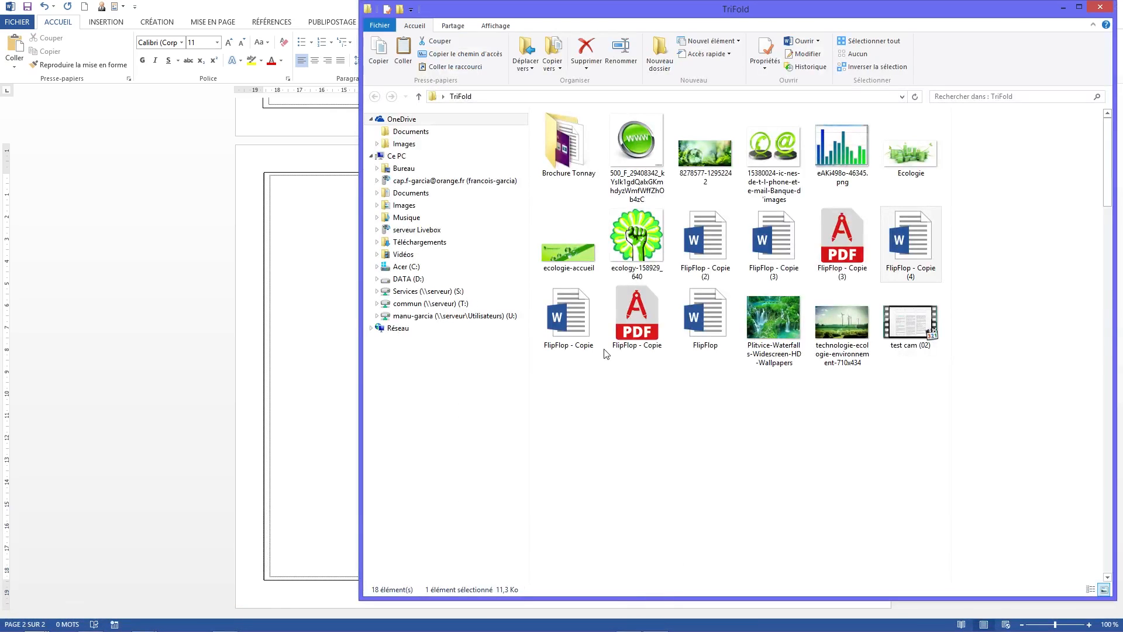
double_click(644, 307)
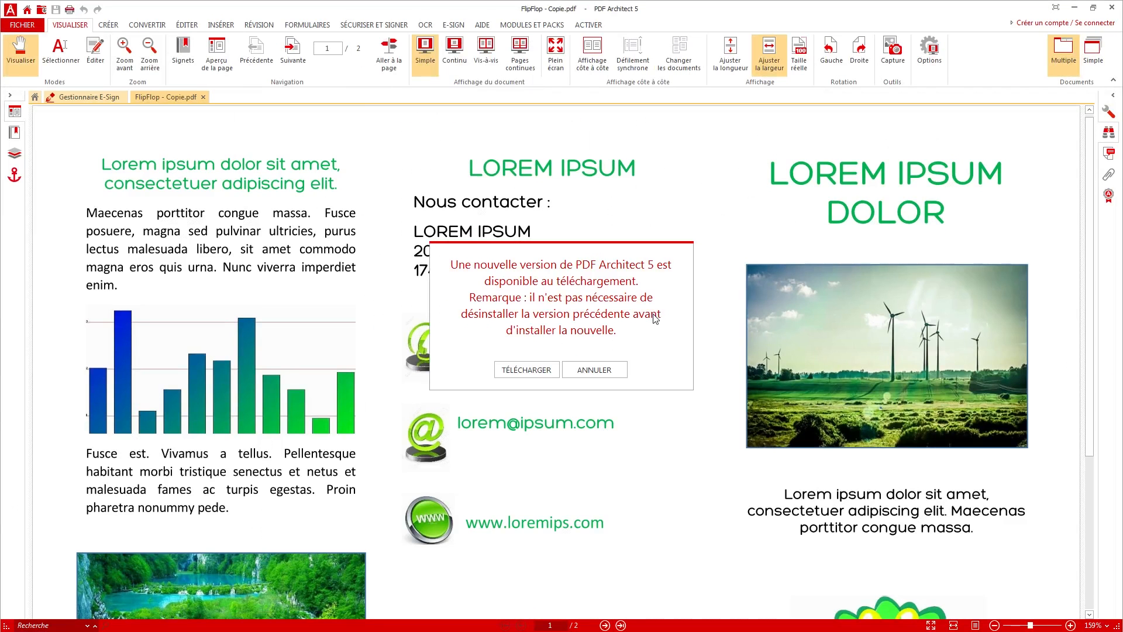
click(608, 369)
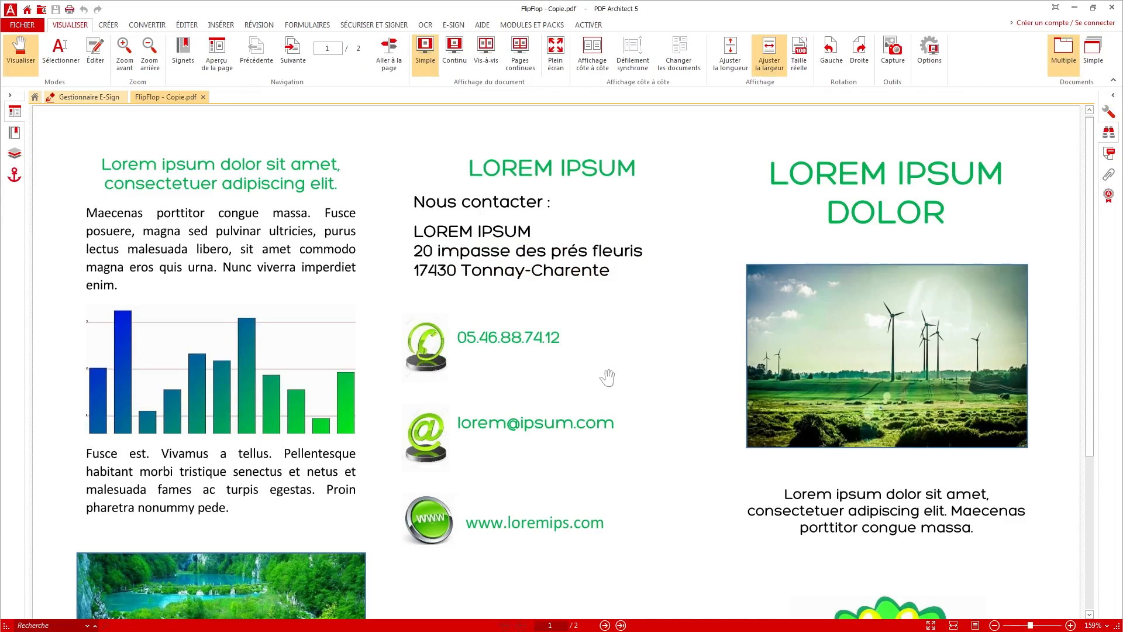
scroll(608, 378, down, 3)
scroll(608, 378, down, 1)
scroll(608, 378, up, 1)
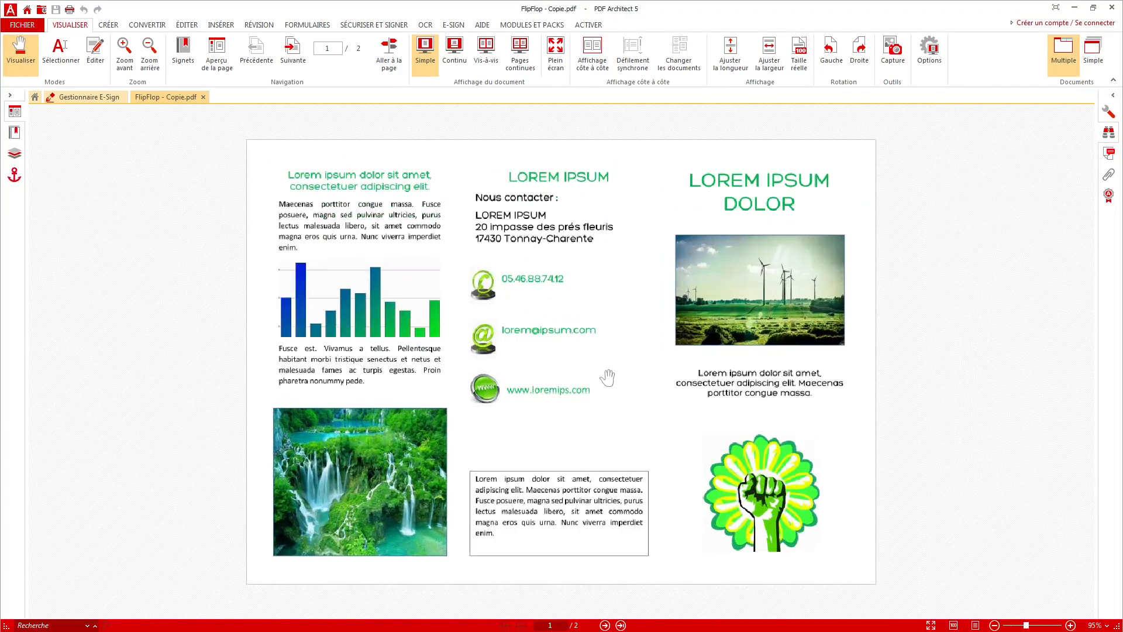
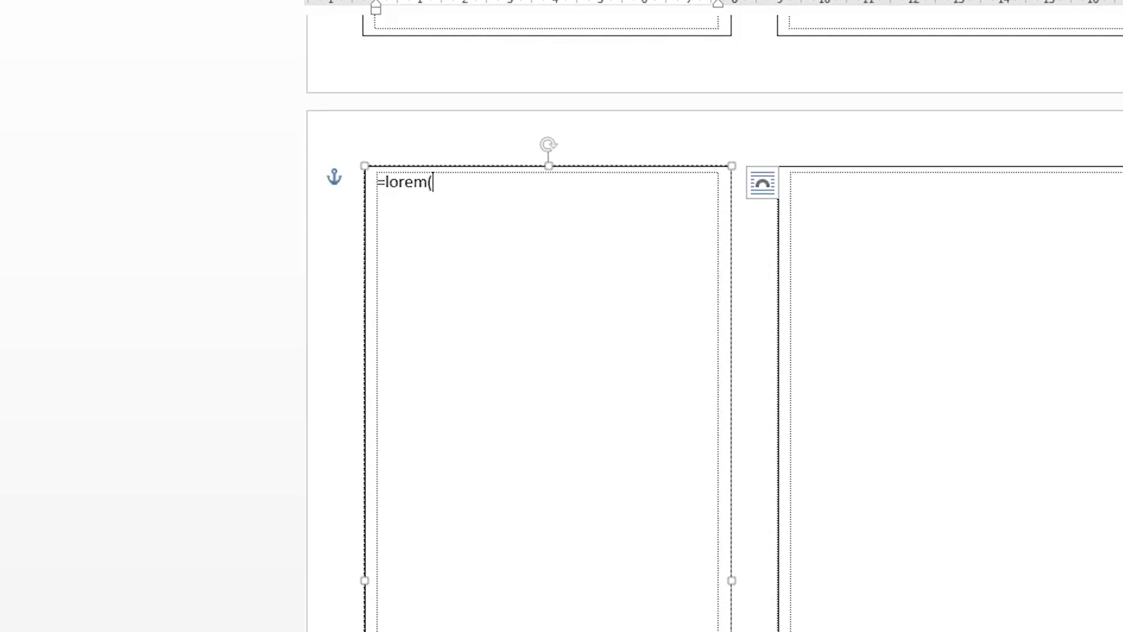
- Fill the first text box on page 2 with placeholder text using =lorem(10,4)
text(()
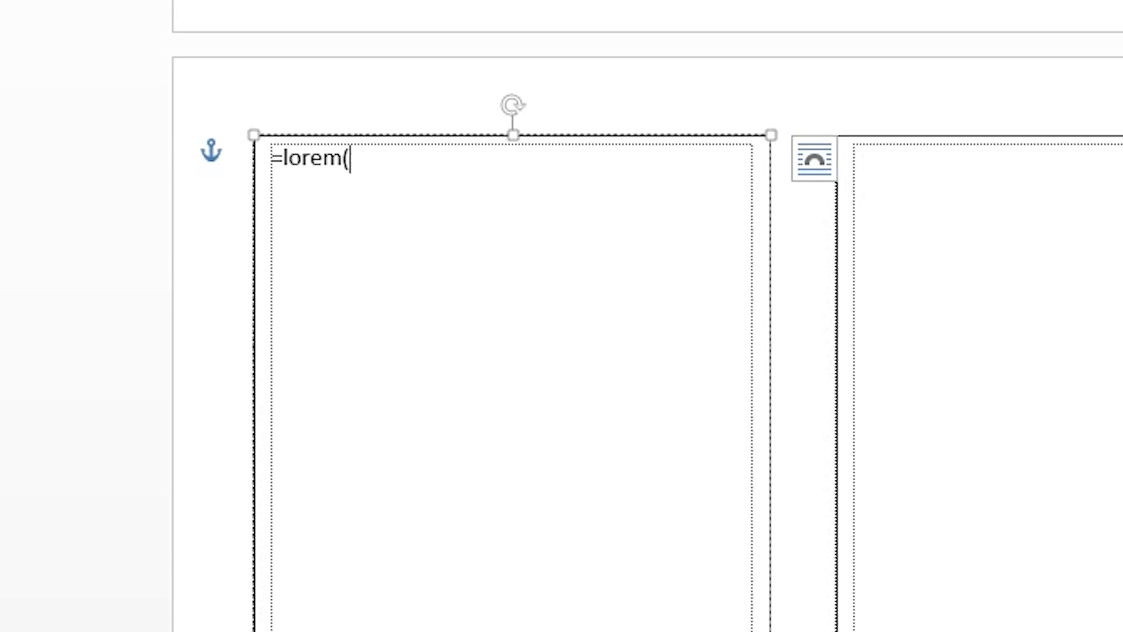
text(10,)
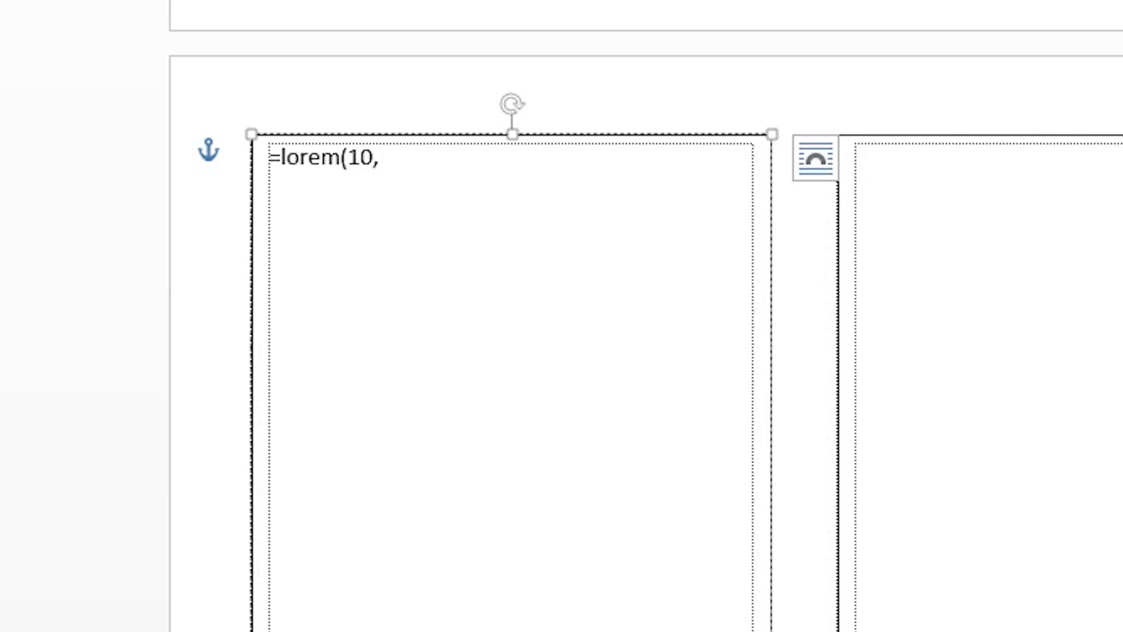
text(4)
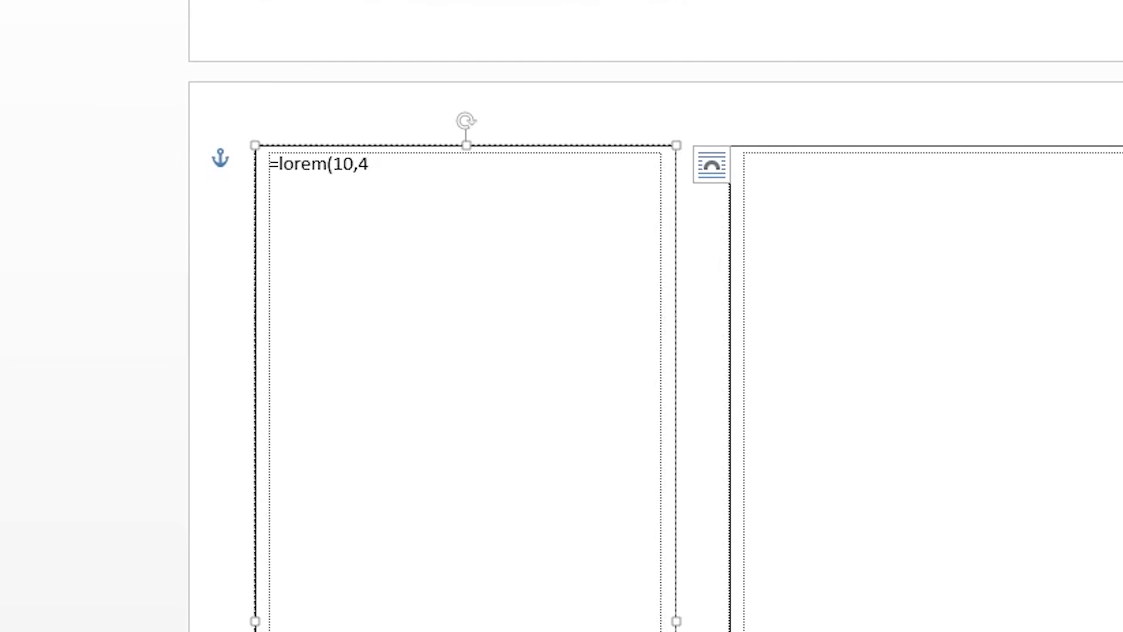
text())
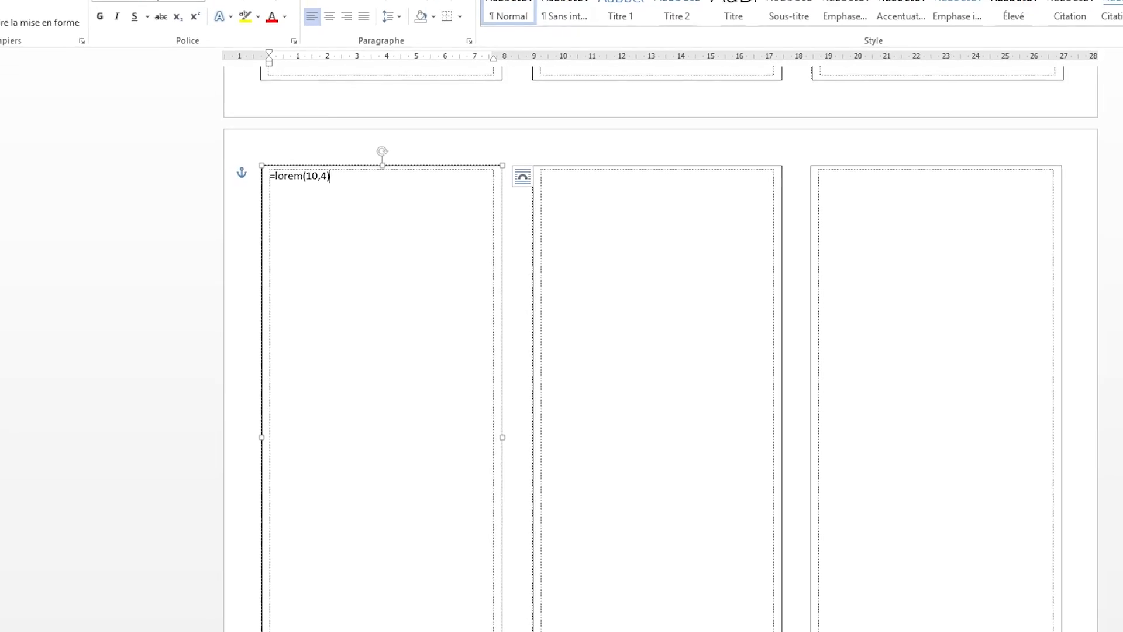
key(Return)
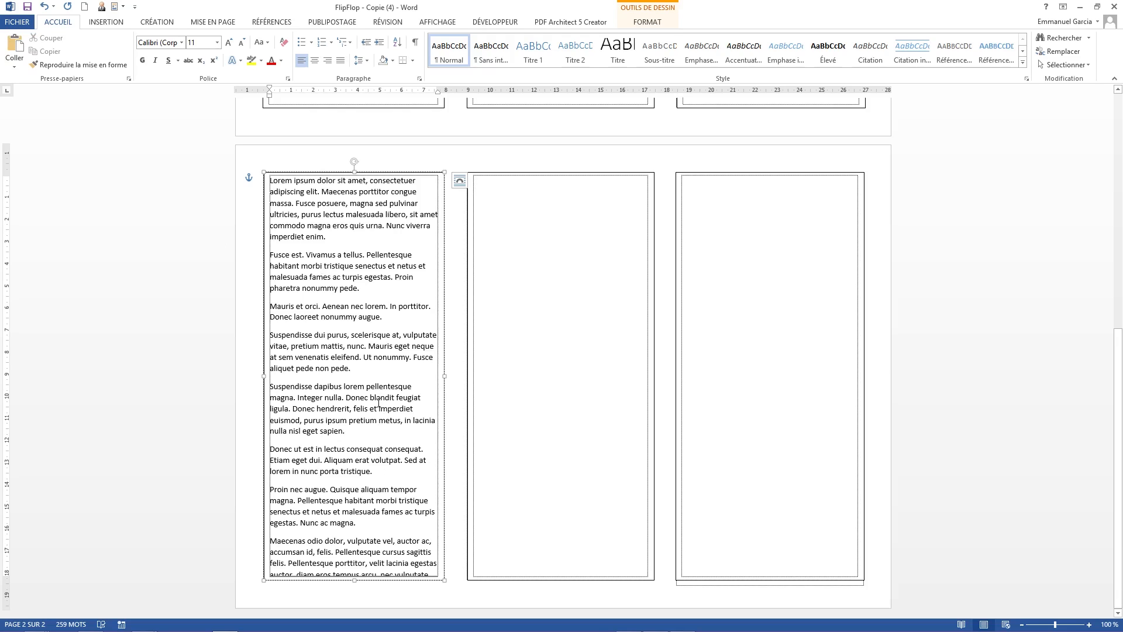
scroll(378, 402, up, 1)
scroll(379, 403, down, 1)
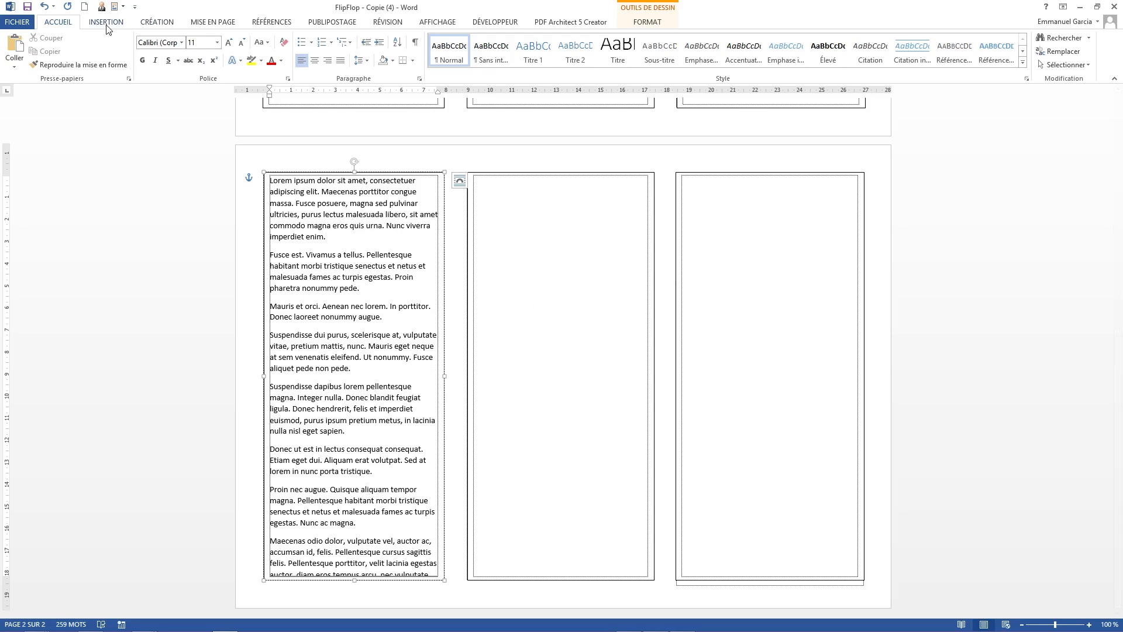
- Link page 2's first text box to the empty middle one so the overflowing text continues there
click(304, 173)
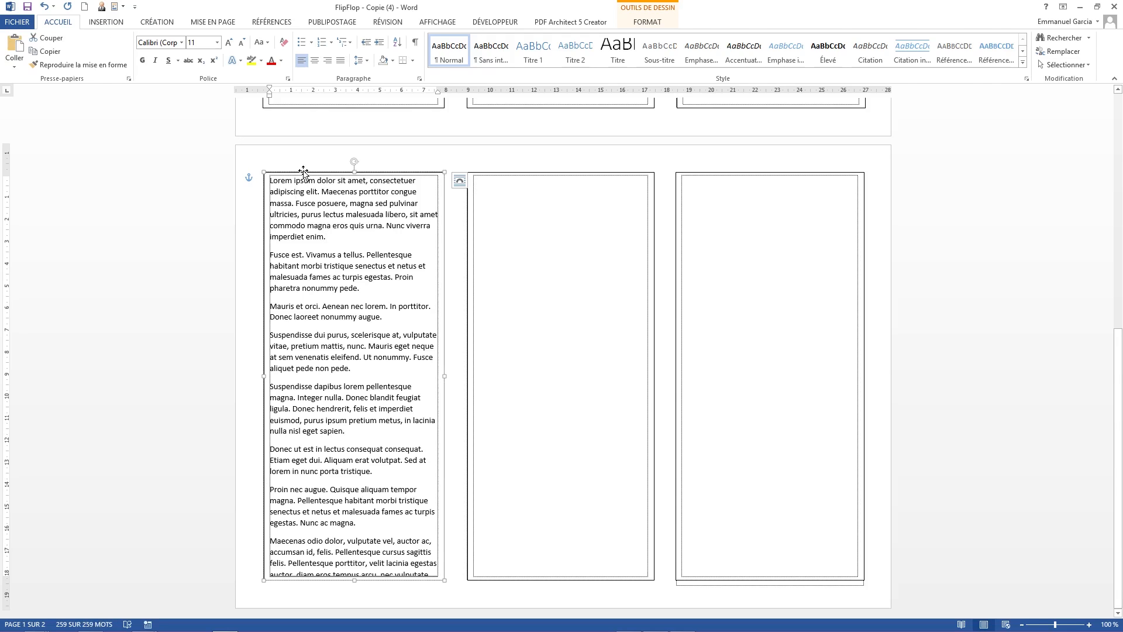
click(304, 172)
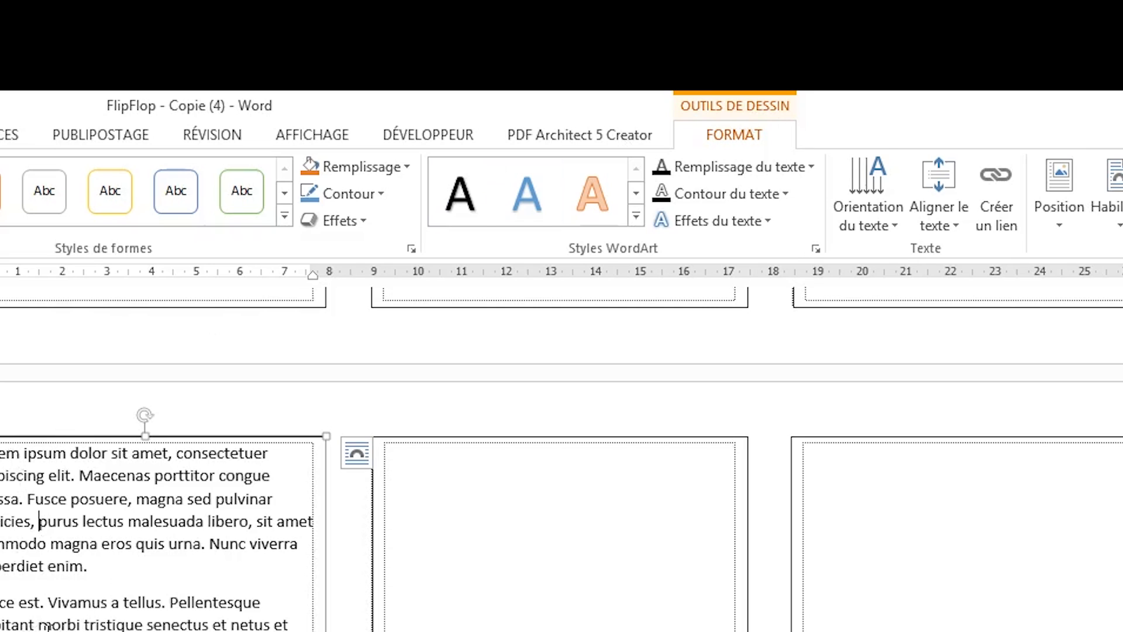
click(990, 184)
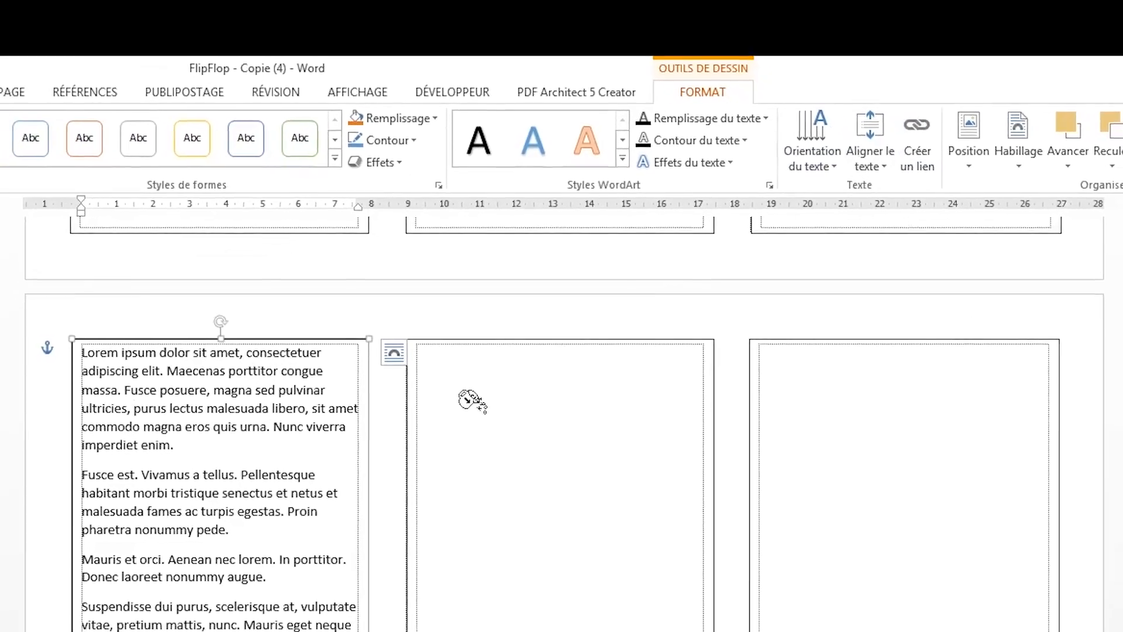
click(483, 310)
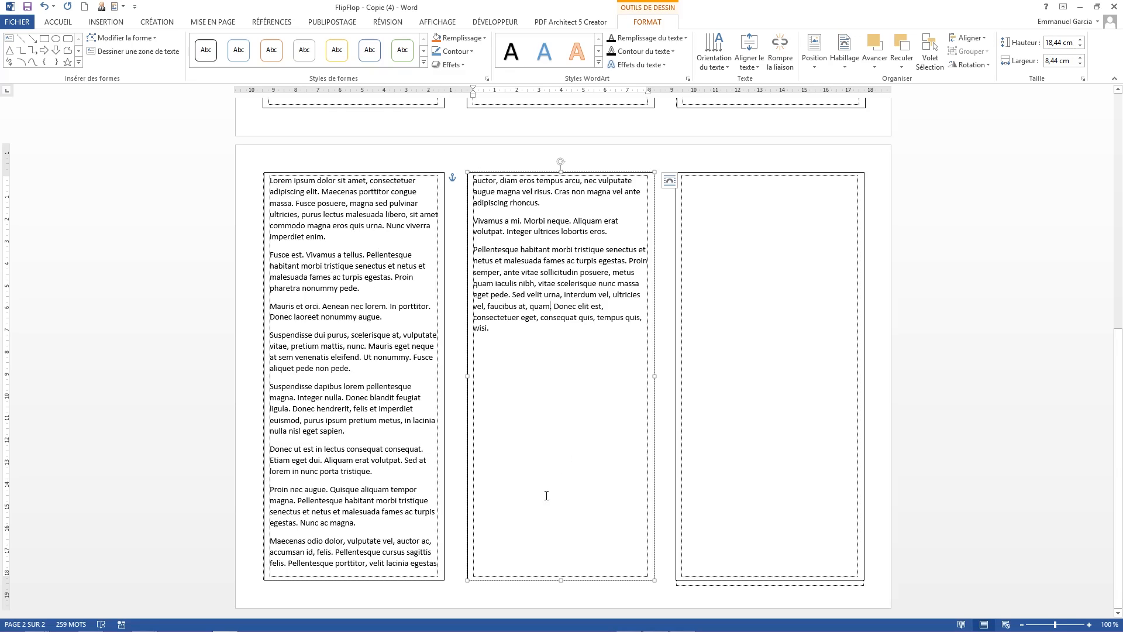
- Justify all the text in the two linked boxes and set its font to Avenir LT Std 35 Light
key(ctrl+a)
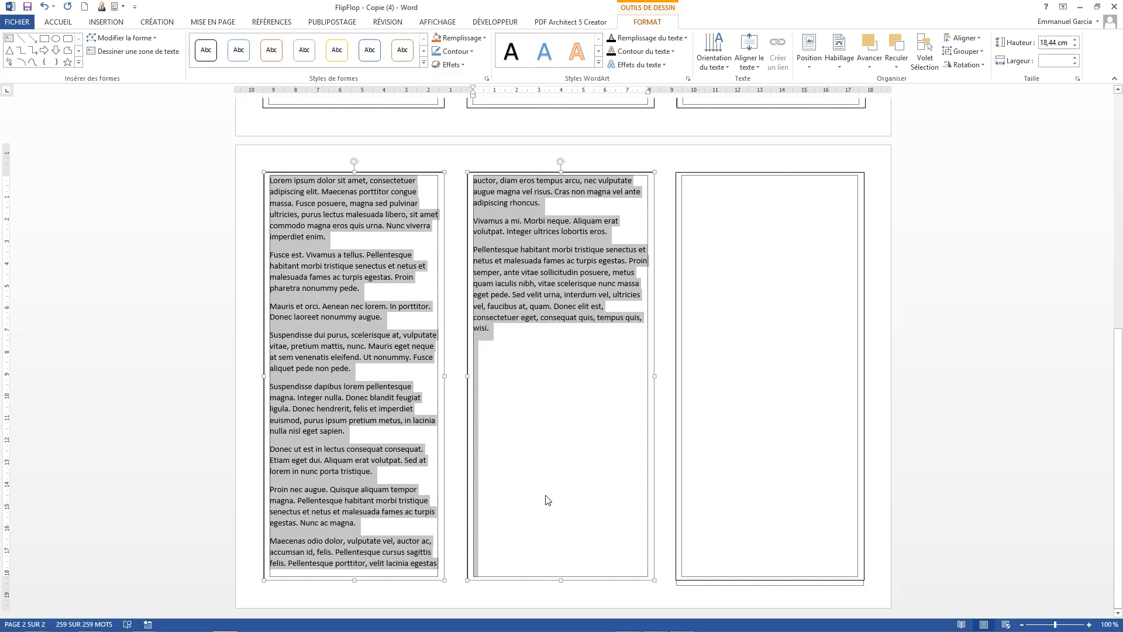
click(58, 23)
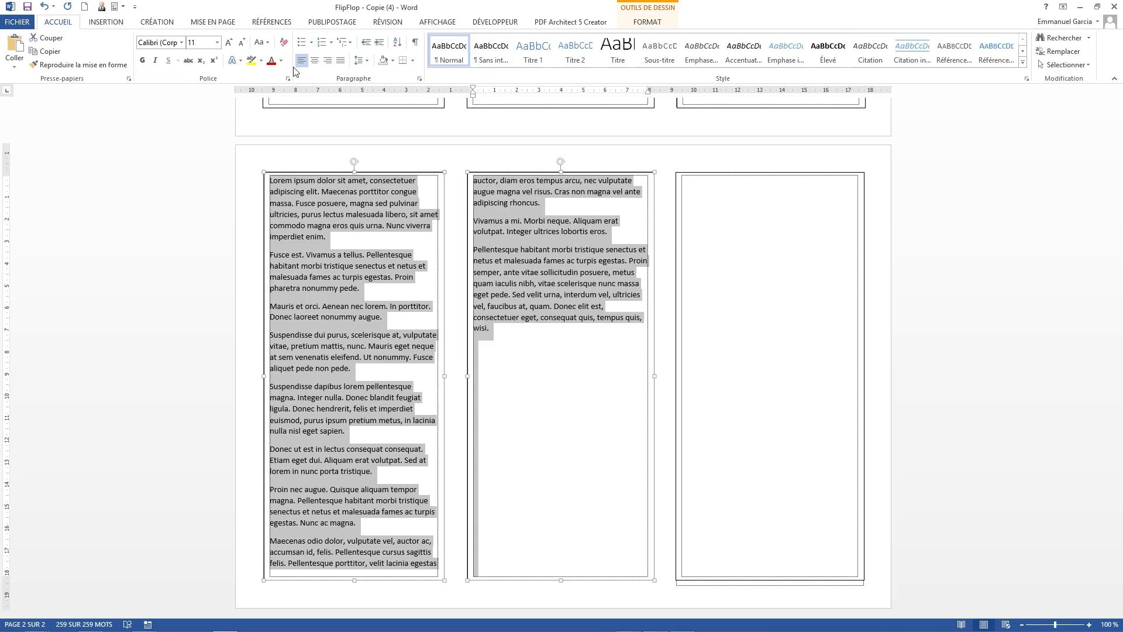
click(341, 61)
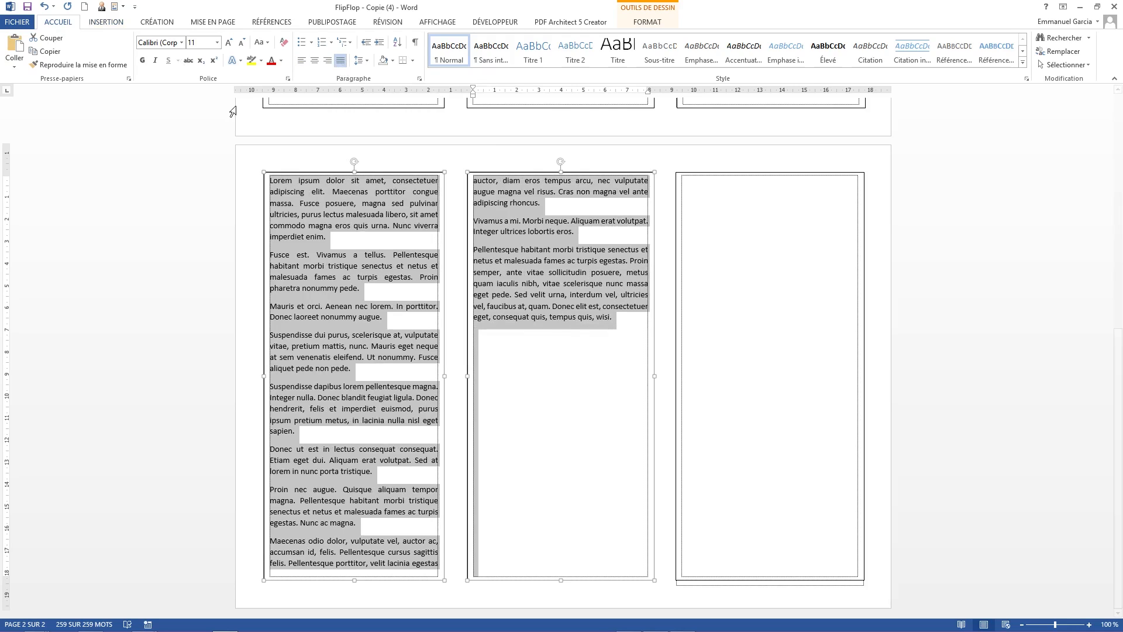
click(183, 43)
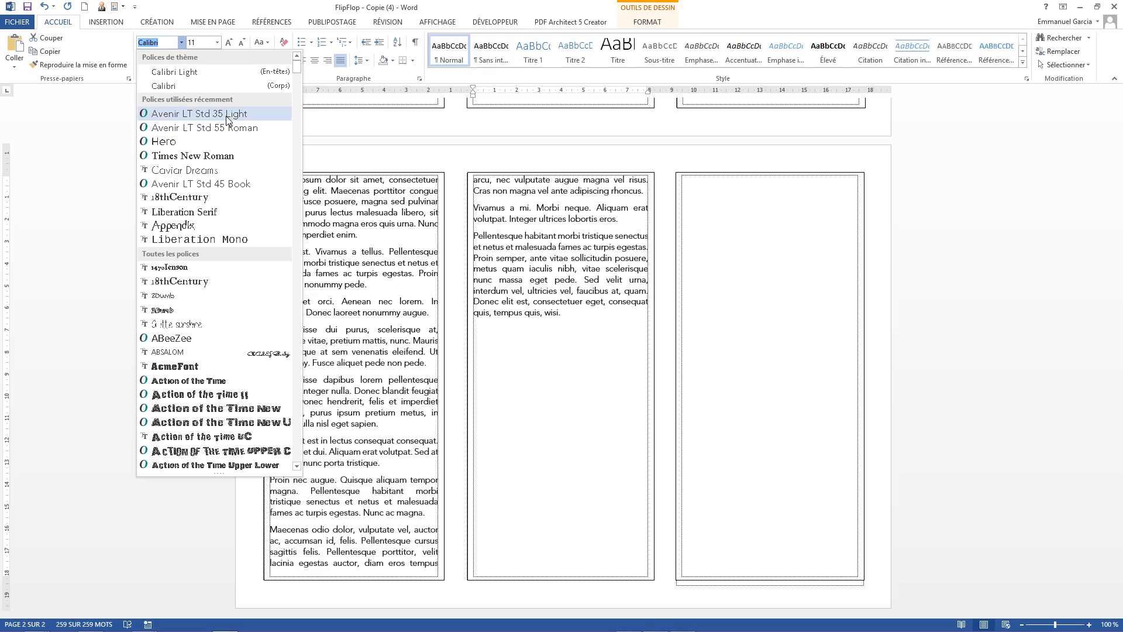
click(226, 115)
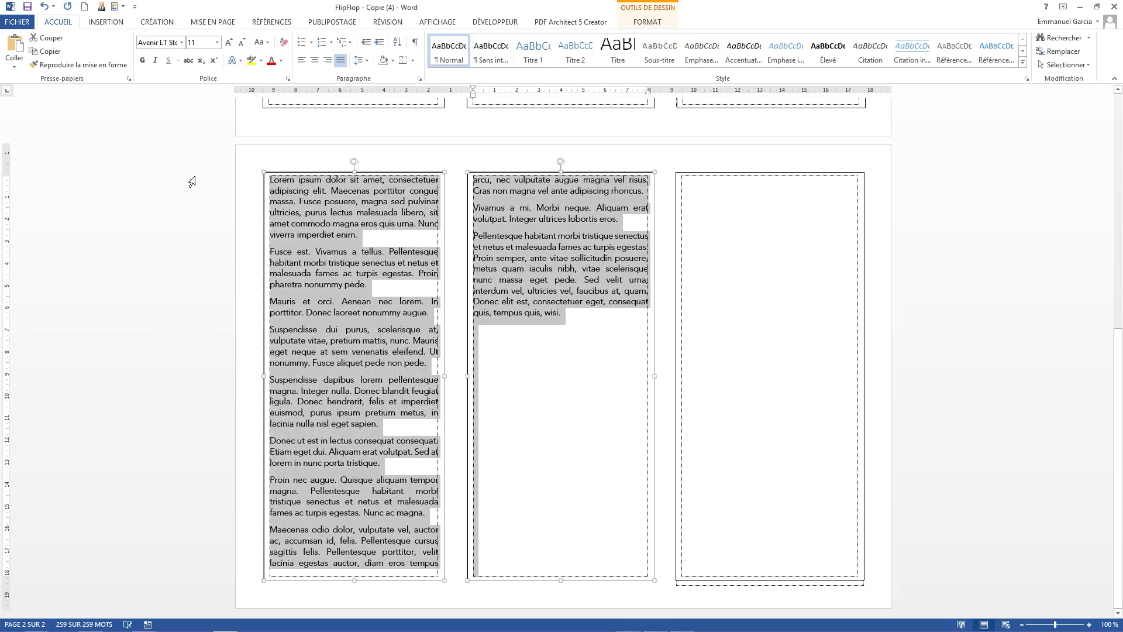
click(528, 417)
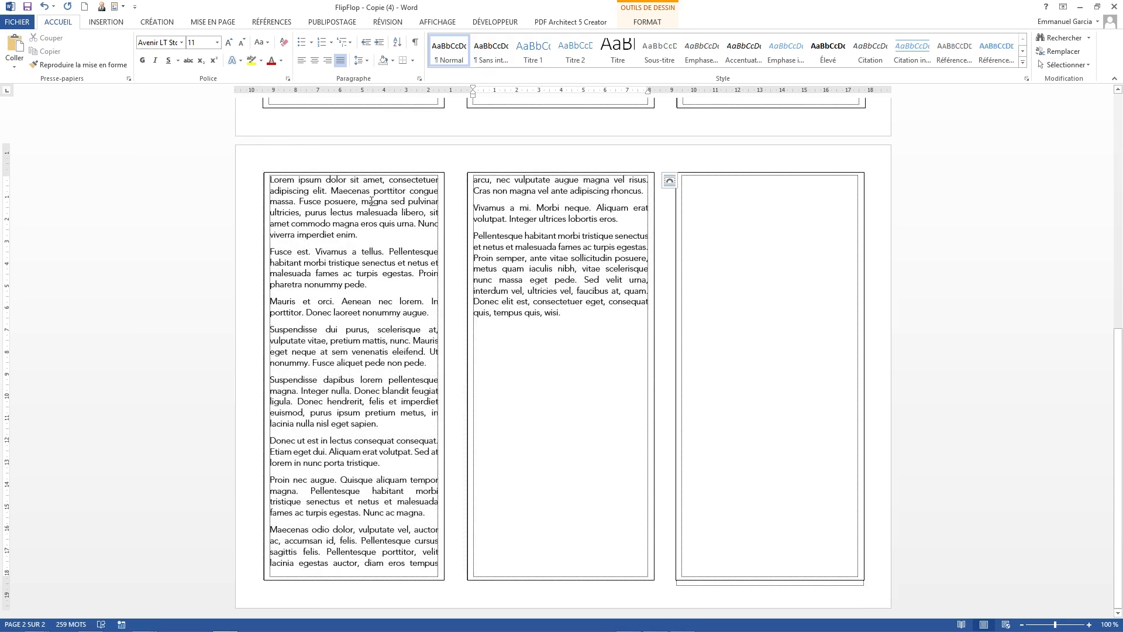
- Split the opening sentence ending in "adipiscing elit." into its own heading paragraph and set its font to Avenir LT Std 65 Medium
click(329, 191)
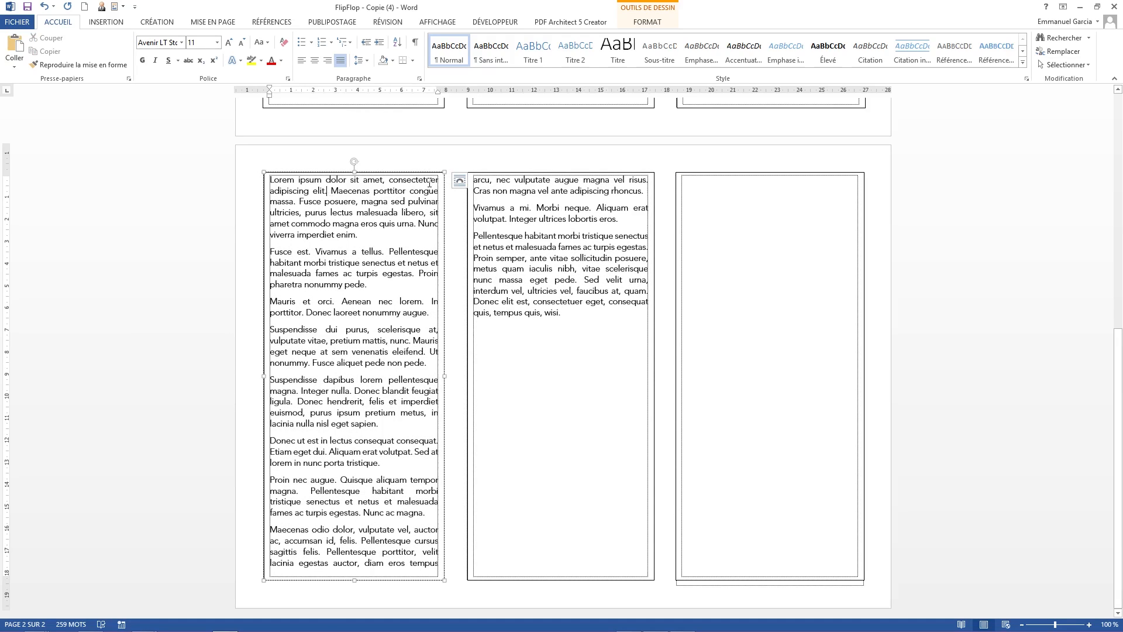
key(Return)
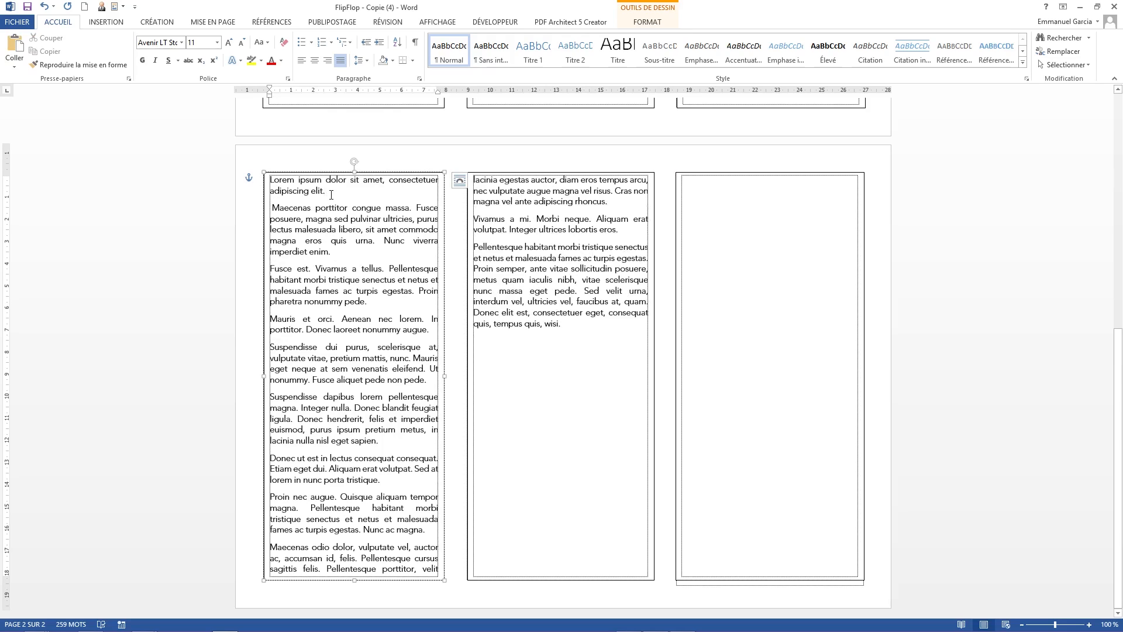
drag(327, 192, 271, 182)
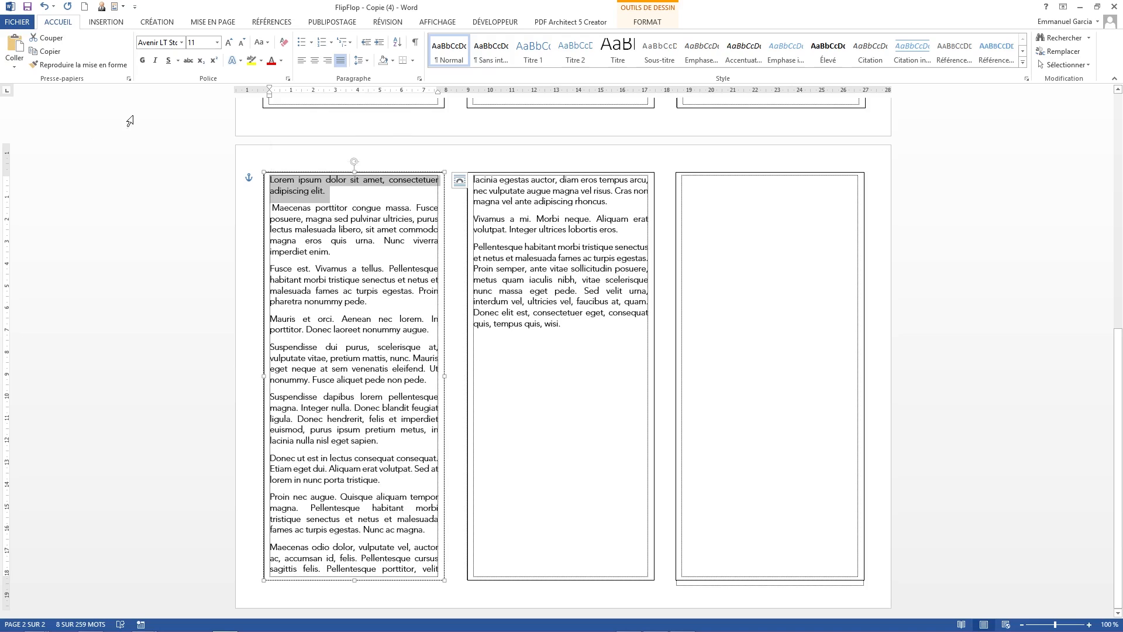
click(182, 42)
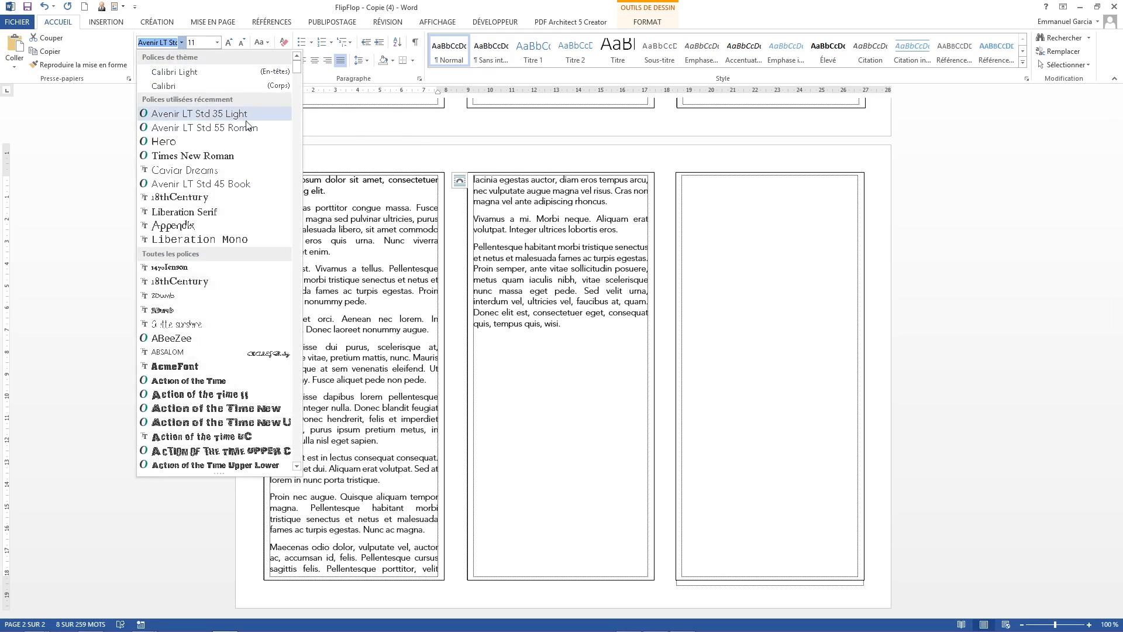
drag(297, 67, 310, 117)
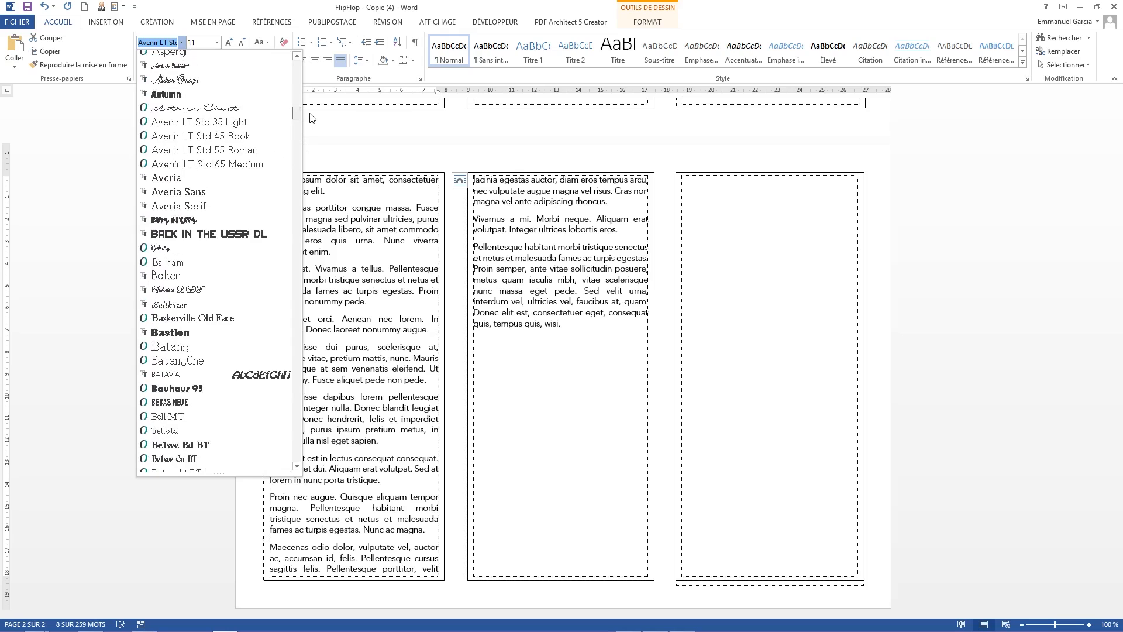
click(246, 164)
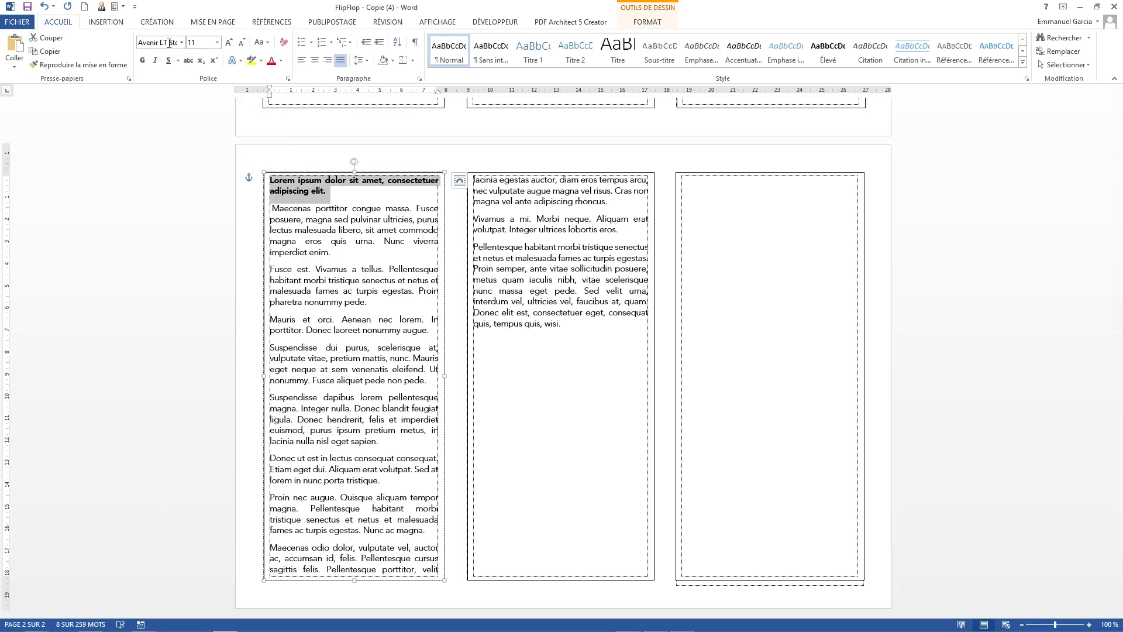
- Enlarge the heading paragraph to 16 pt and color it standard green
click(228, 43)
click(228, 44)
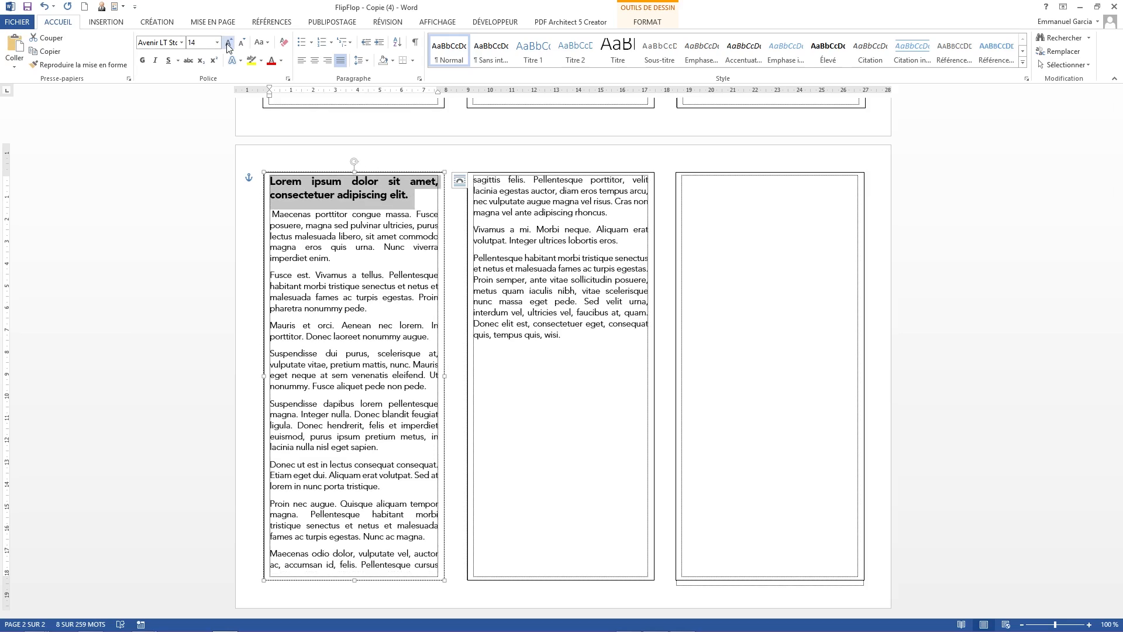
click(228, 44)
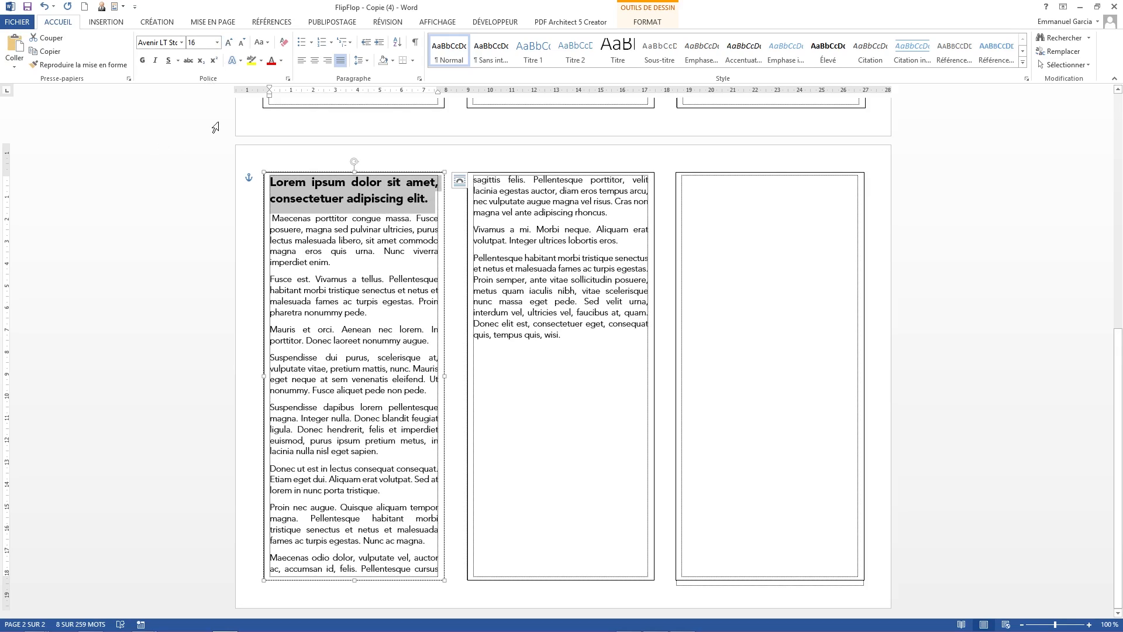
click(281, 61)
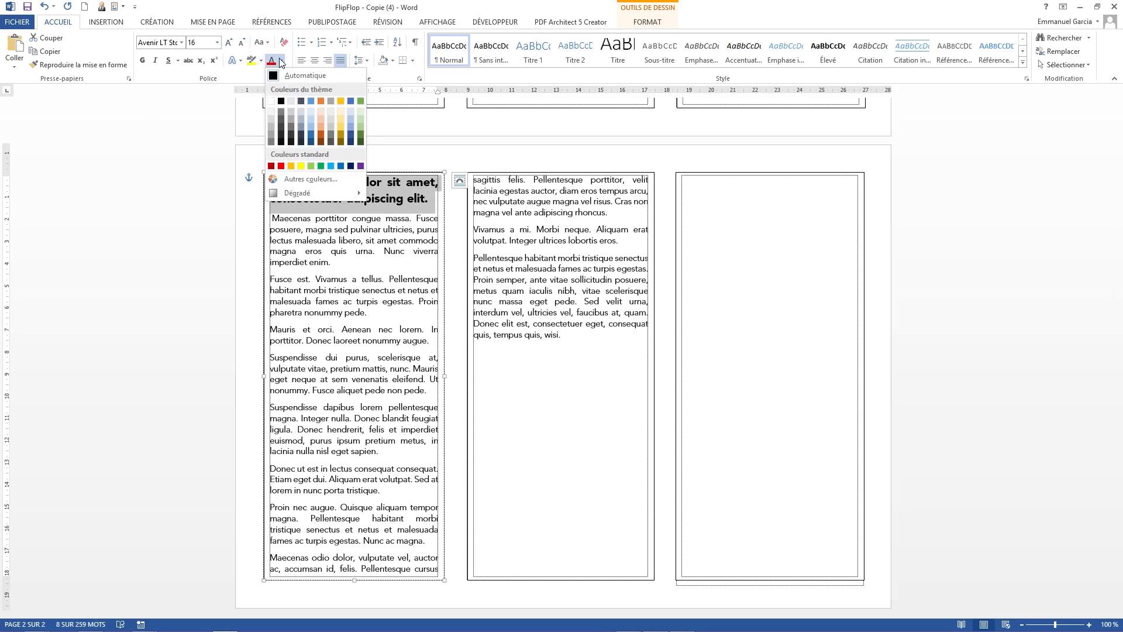
click(322, 168)
click(351, 209)
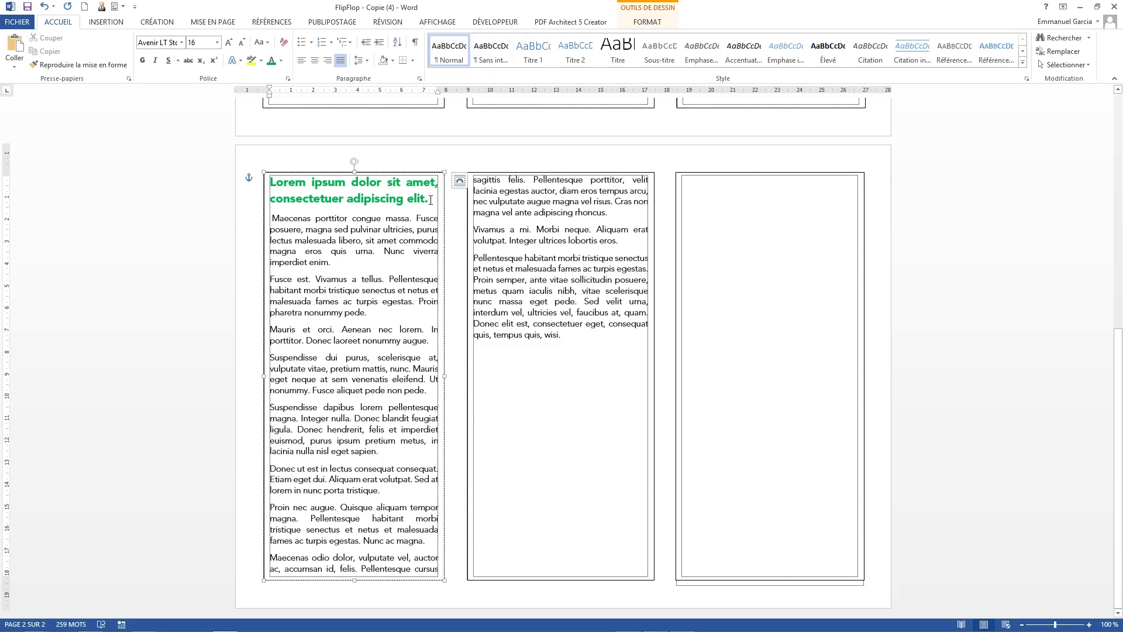
- Convert the green heading to all uppercase and center it in its text box
drag(430, 200, 272, 187)
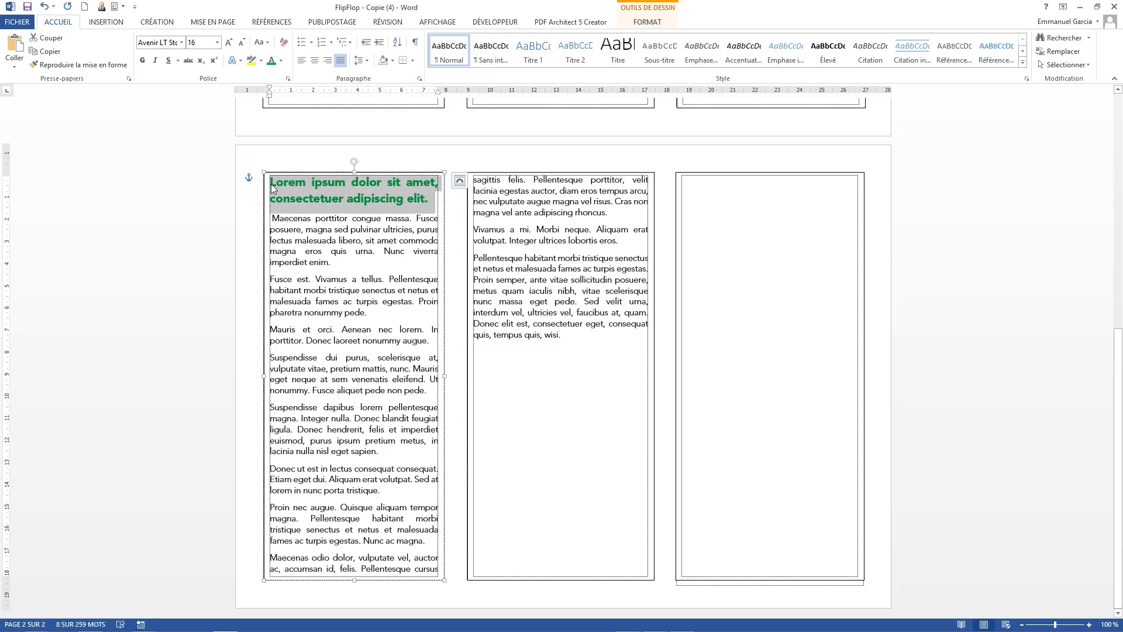
key(shift+F3)
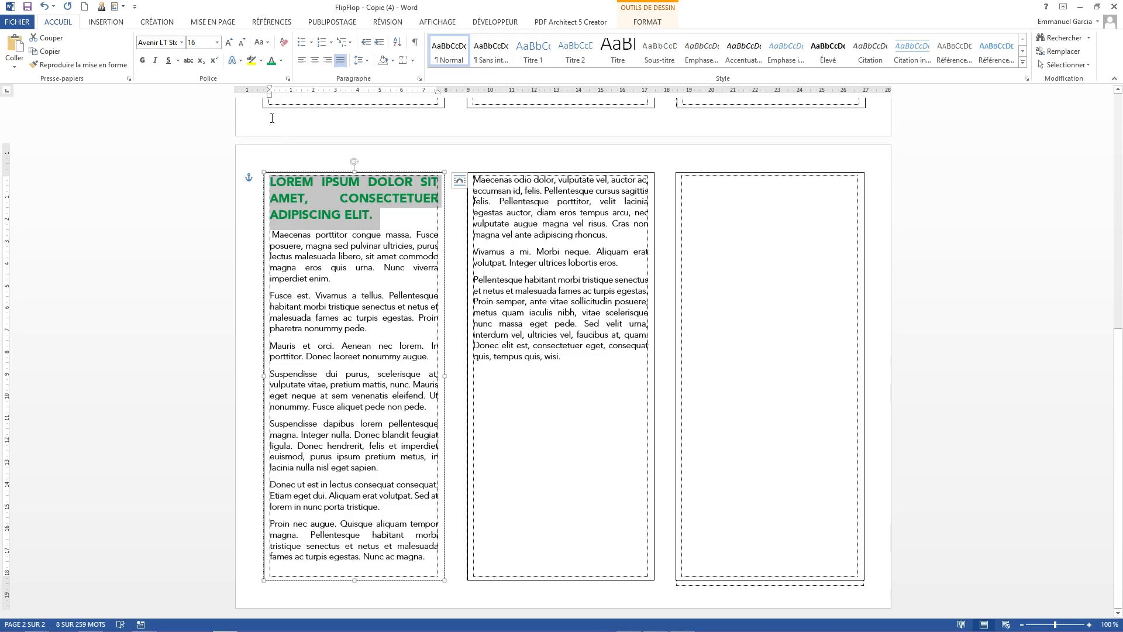
click(315, 60)
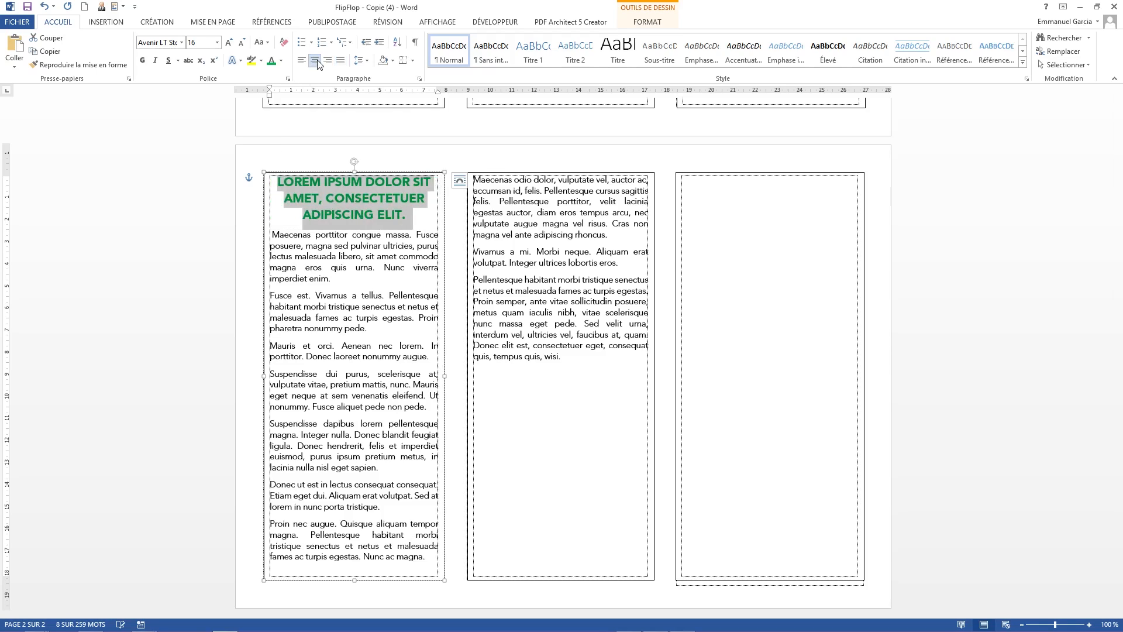
click(344, 266)
click(355, 214)
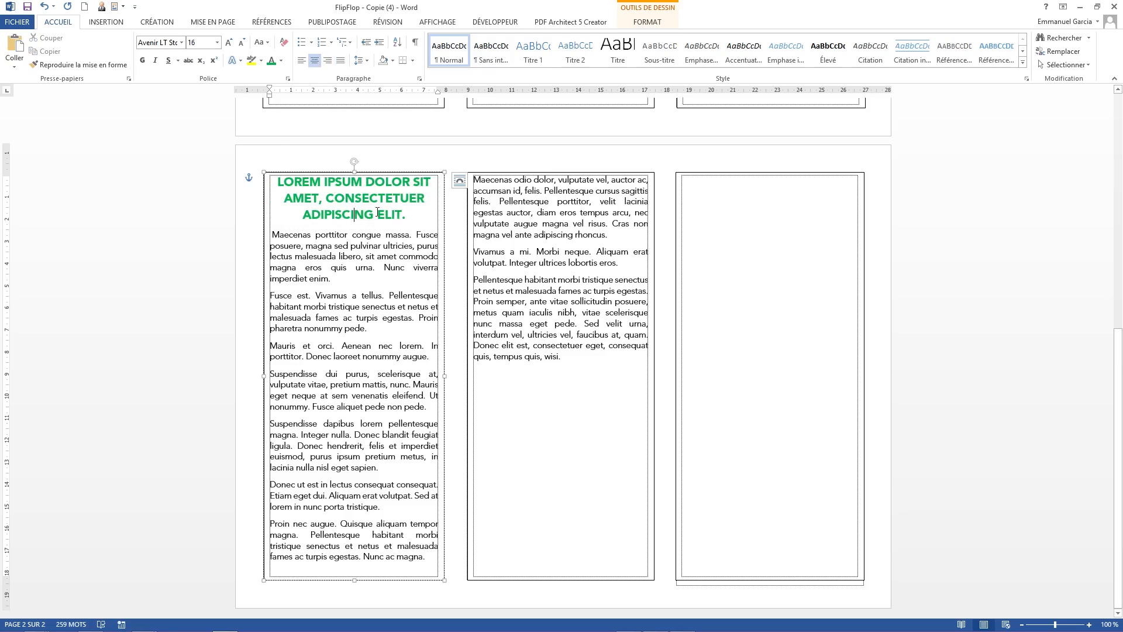